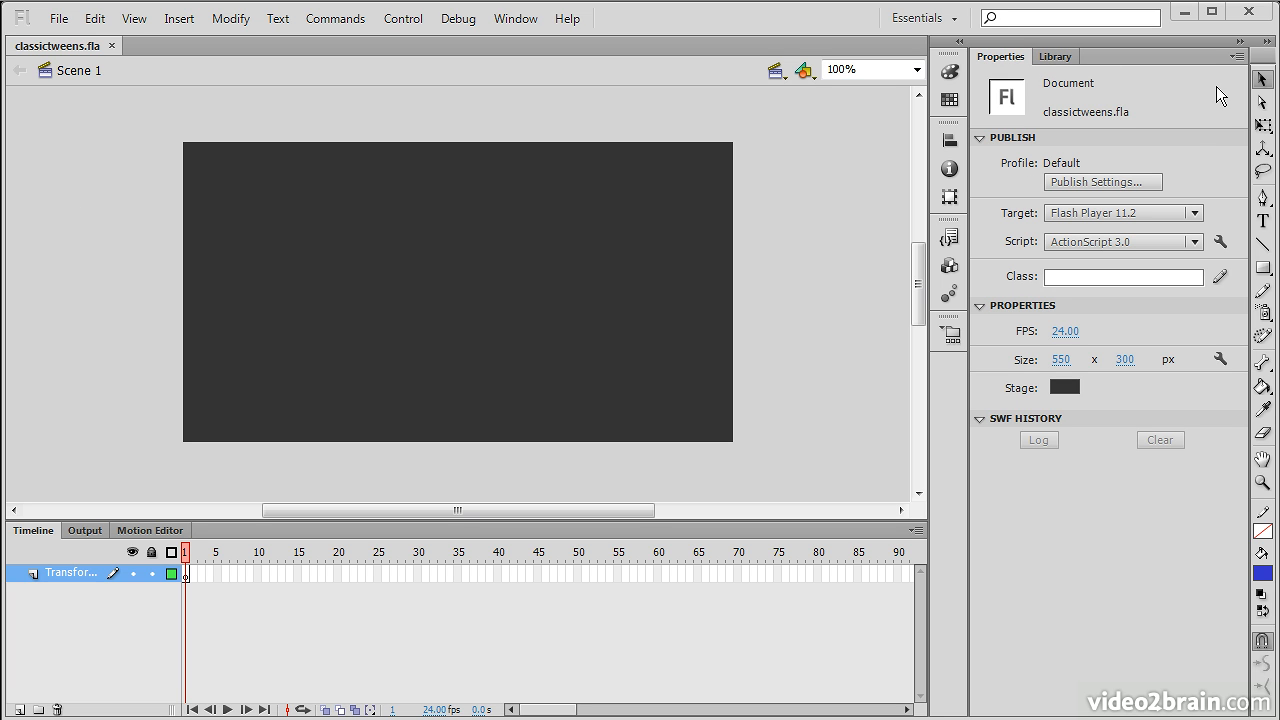
Draw a green circle about 95 px wide without a stroke and place it near the stage's lower-left corner at about X 10, Y 196.5
{"action": "left_click", "coordinate": [1265, 269]}
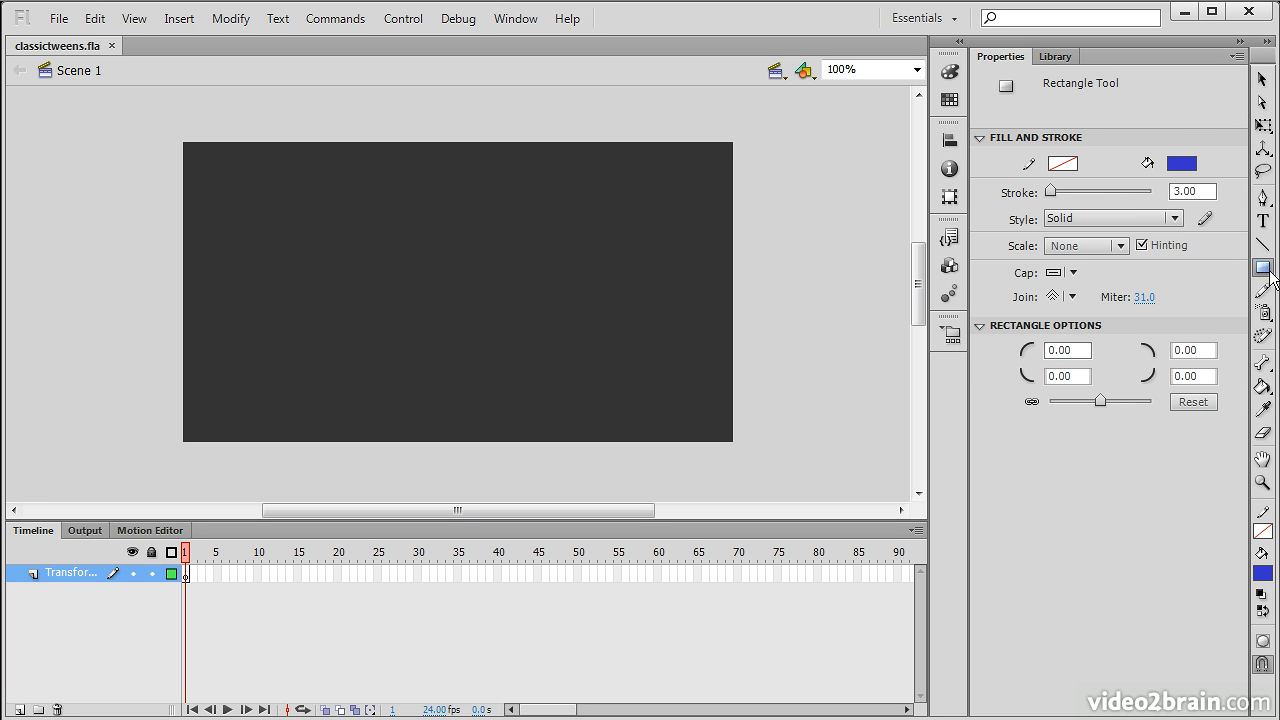
{"action": "left_click", "coordinate": [1100, 290]}
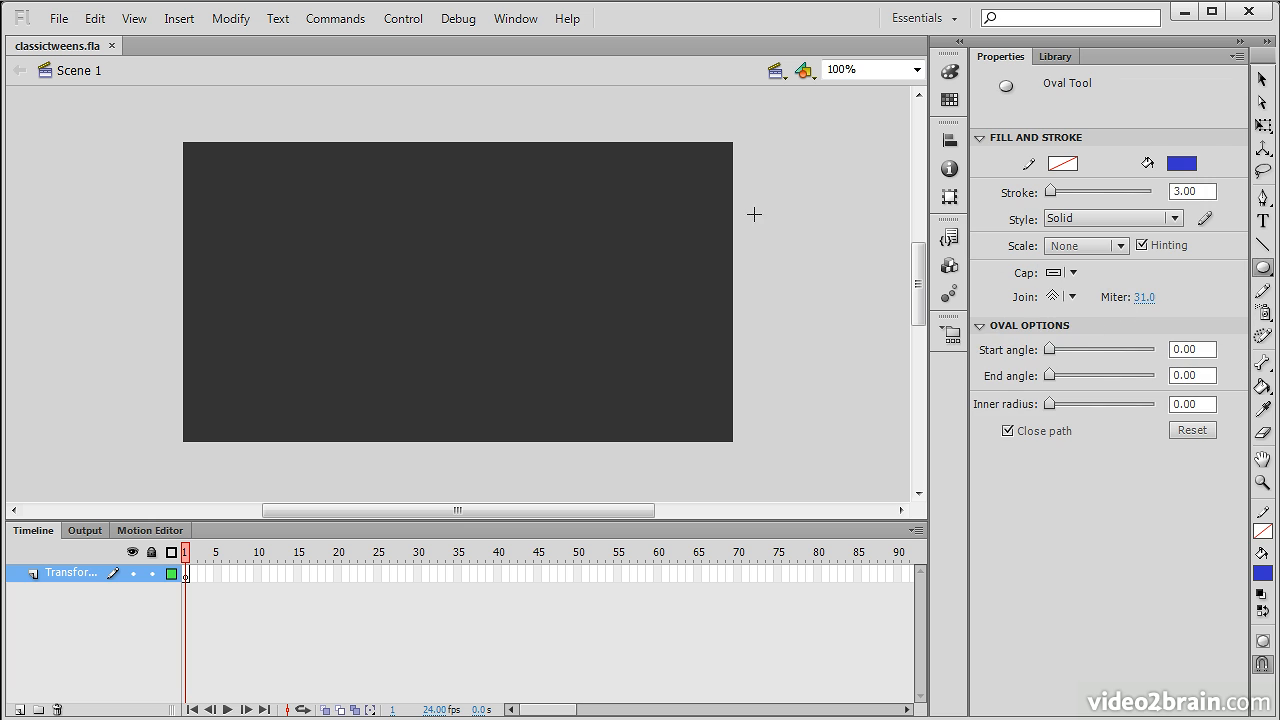
{"action": "left_click", "coordinate": [1181, 164]}
{"action": "left_click", "coordinate": [1088, 200]}
{"action": "left_click_drag", "start_coordinate": [236, 350], "coordinate": [331, 445]}
{"action": "left_click", "coordinate": [1262, 79]}
{"action": "left_click_drag", "start_coordinate": [300, 400], "coordinate": [274, 409]}
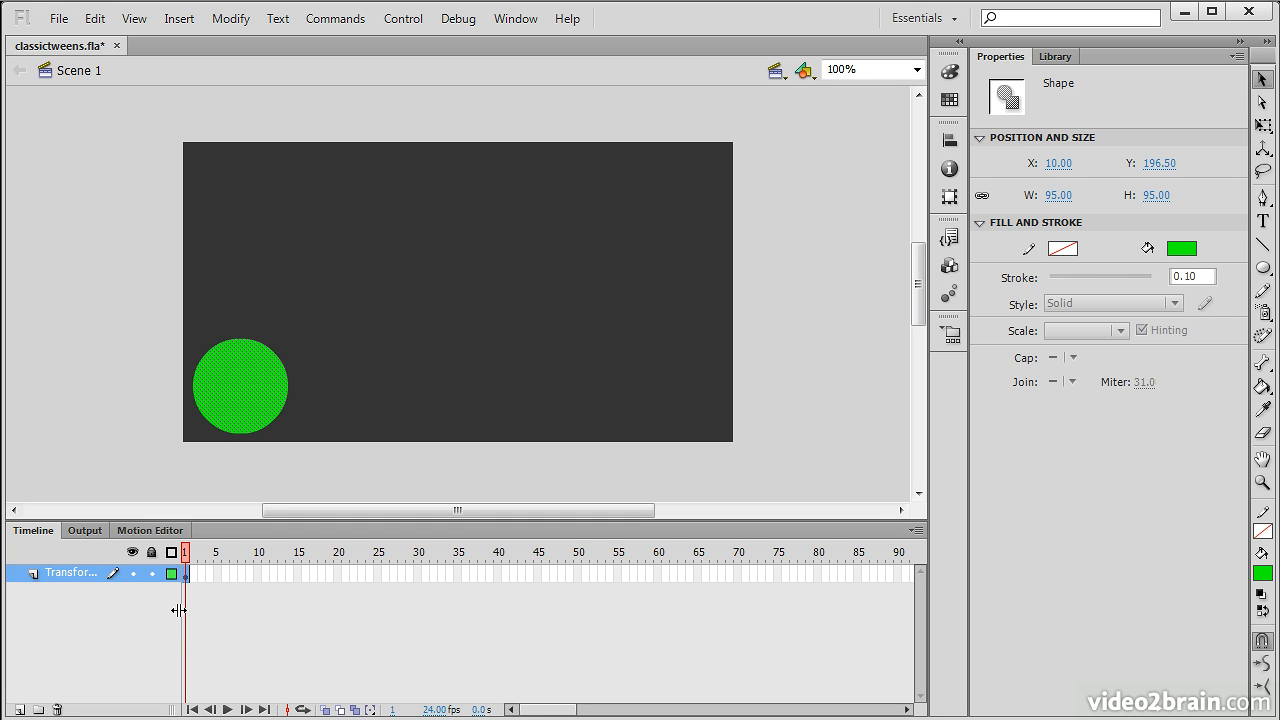
Widen the timeline's layer name column and convert the green circle into a Movie Clip symbol named Ball
{"action": "left_click_drag", "start_coordinate": [181, 613], "coordinate": [208, 613]}
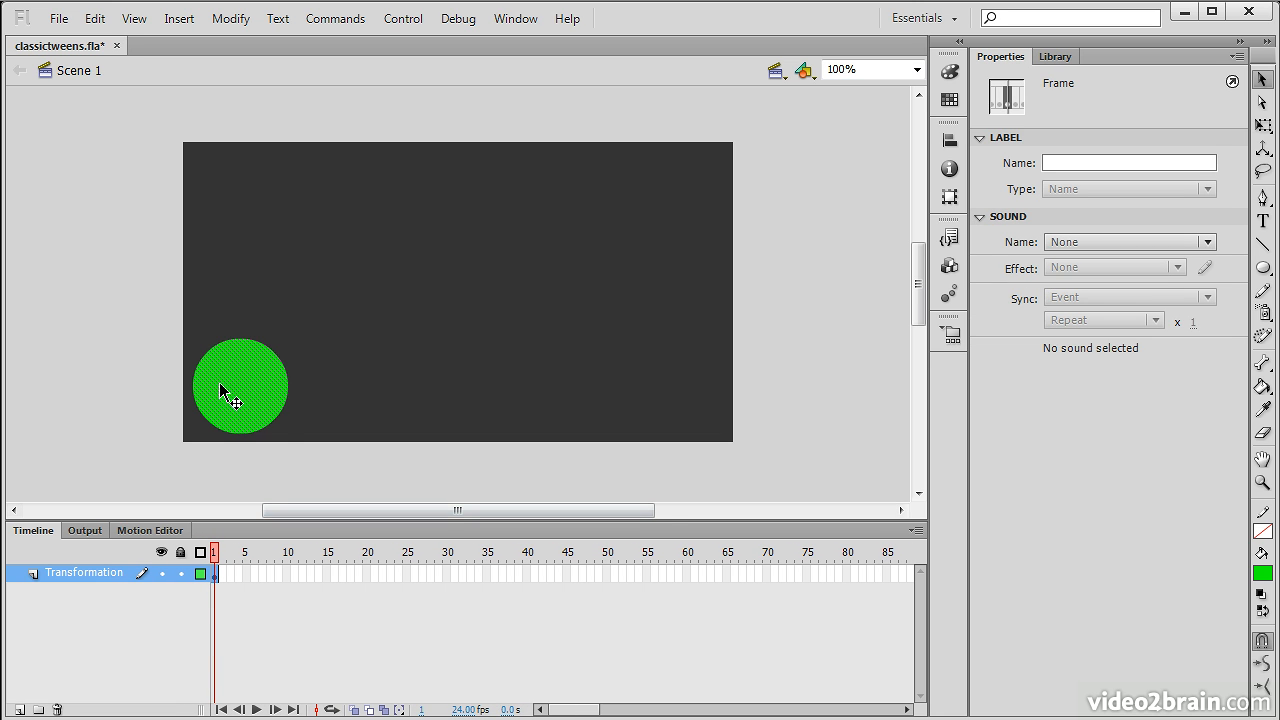
{"action": "left_click", "coordinate": [83, 423]}
{"action": "left_click", "coordinate": [229, 402]}
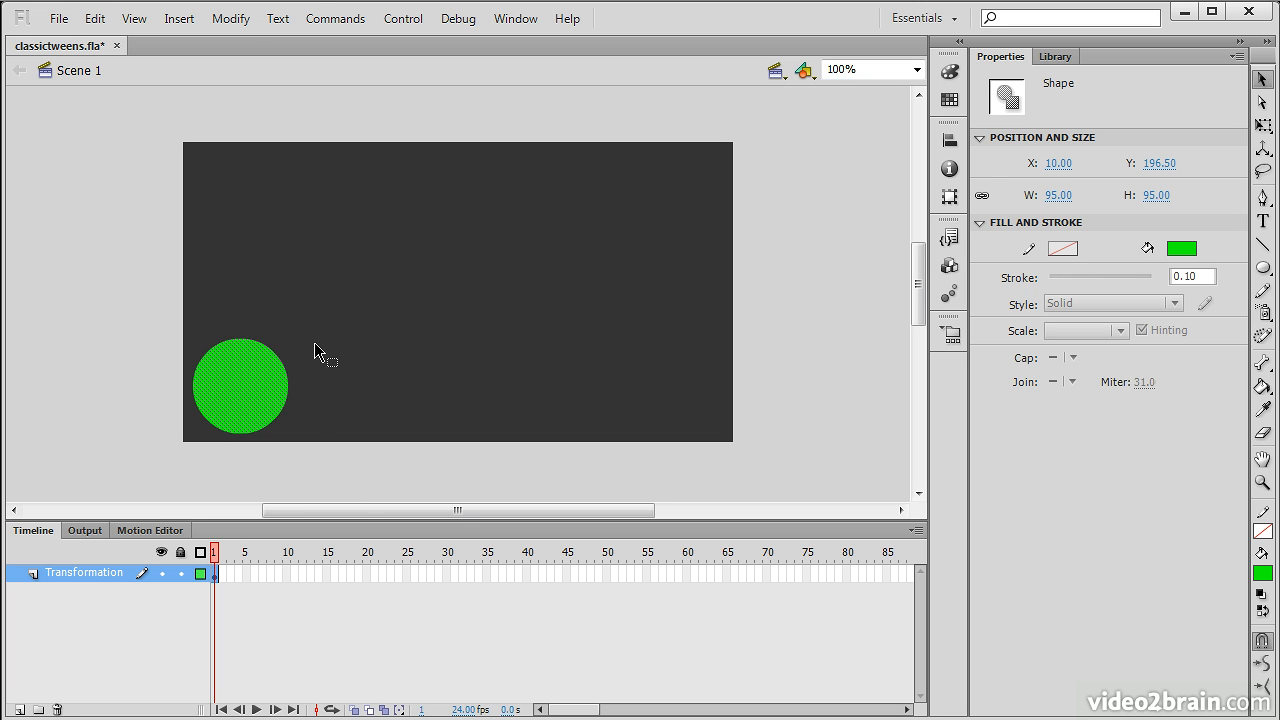
{"action": "left_click", "coordinate": [212, 24]}
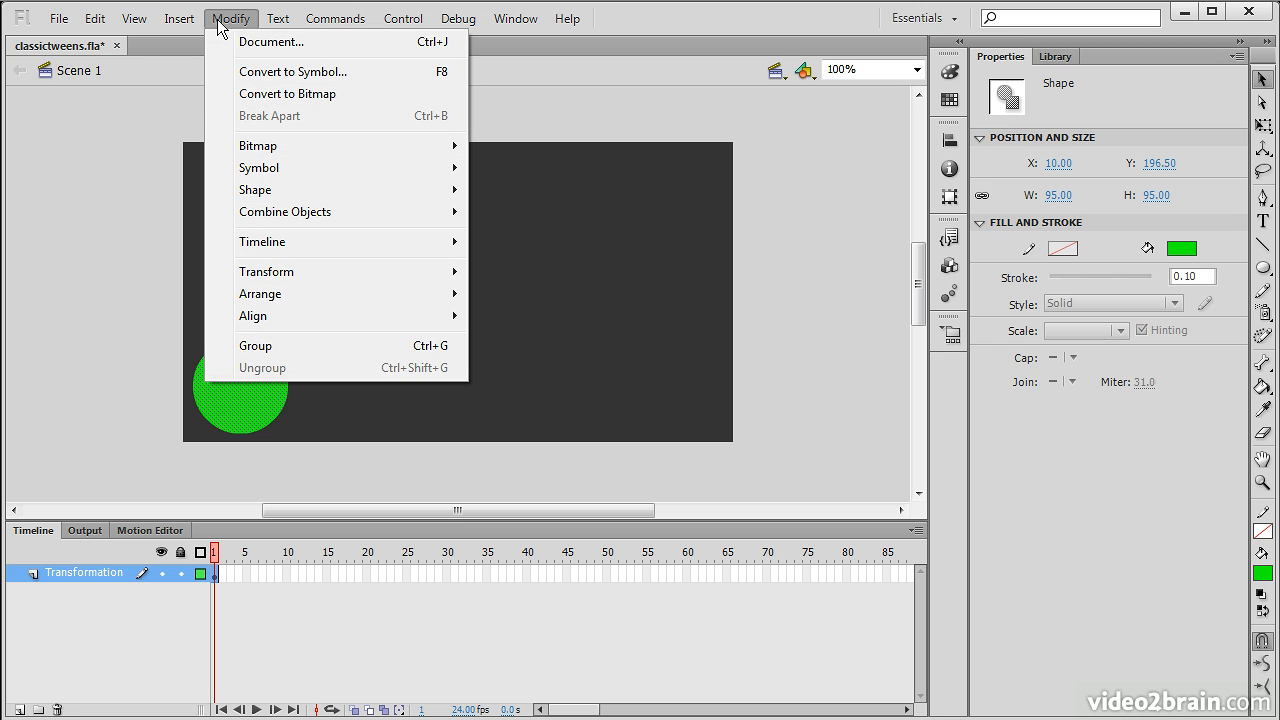
{"action": "left_click", "coordinate": [293, 75]}
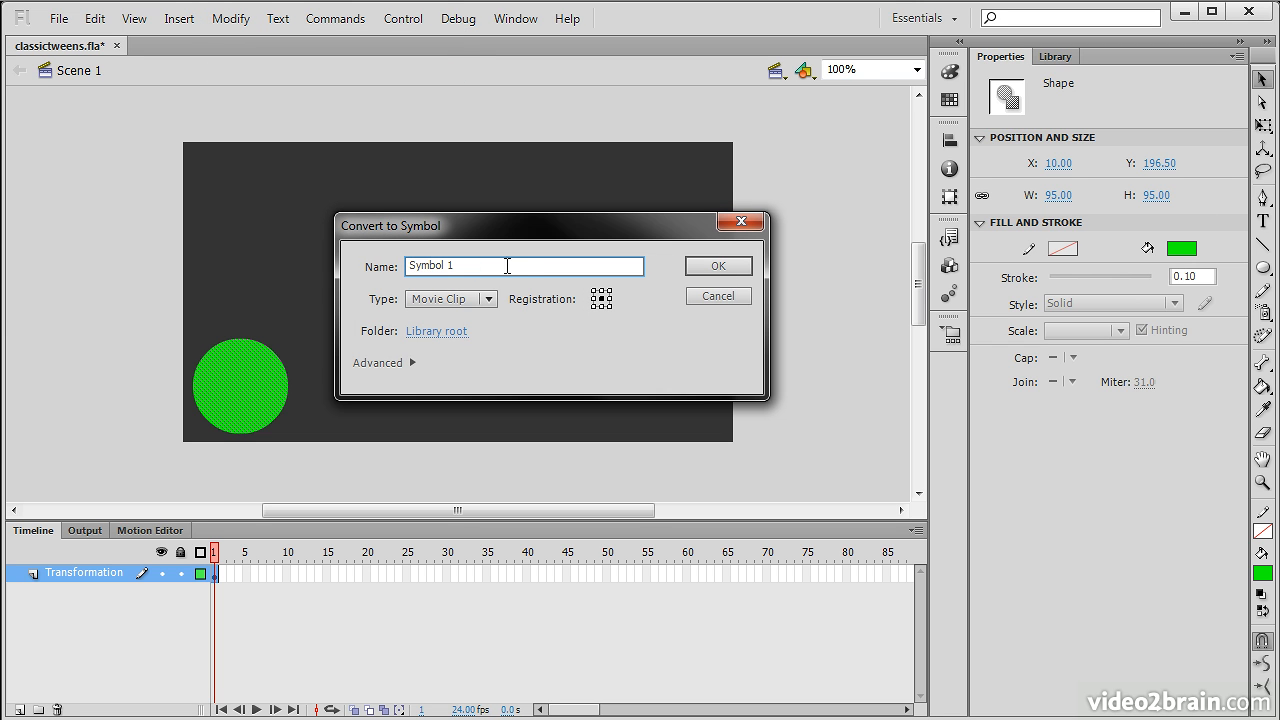
{"action": "type", "text": "Ball"}
{"action": "left_click", "coordinate": [724, 266]}
{"action": "left_click", "coordinate": [287, 457]}
{"action": "left_click", "coordinate": [265, 412]}
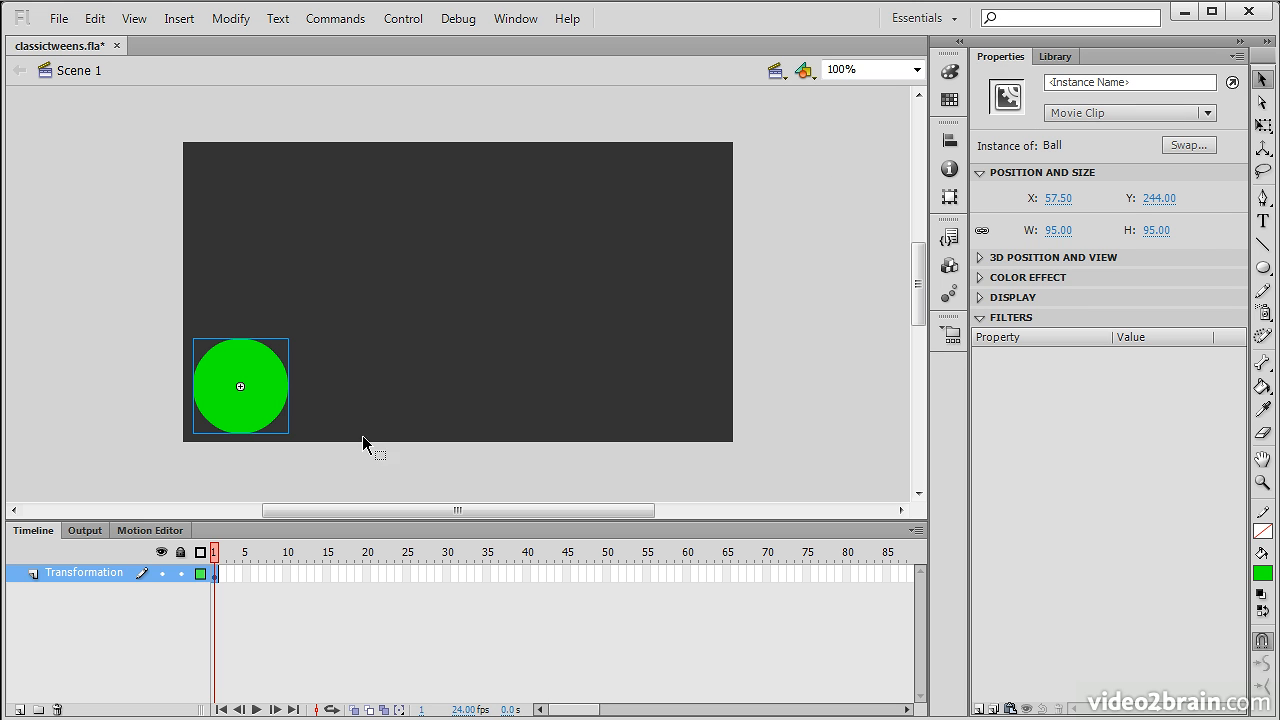
{"action": "left_click", "coordinate": [375, 463]}
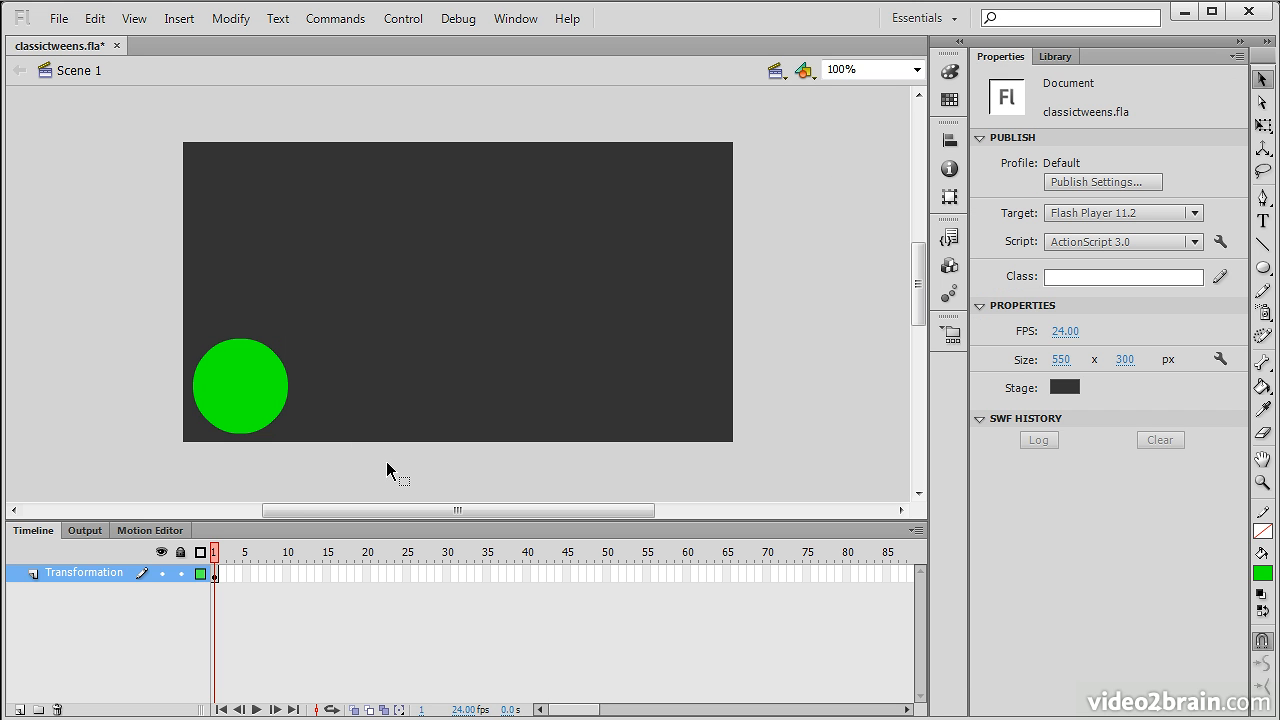
Insert a keyframe at frame 50 and move the ball straight across to the stage's lower-right corner, at about X 494
{"action": "right_click", "coordinate": [606, 577]}
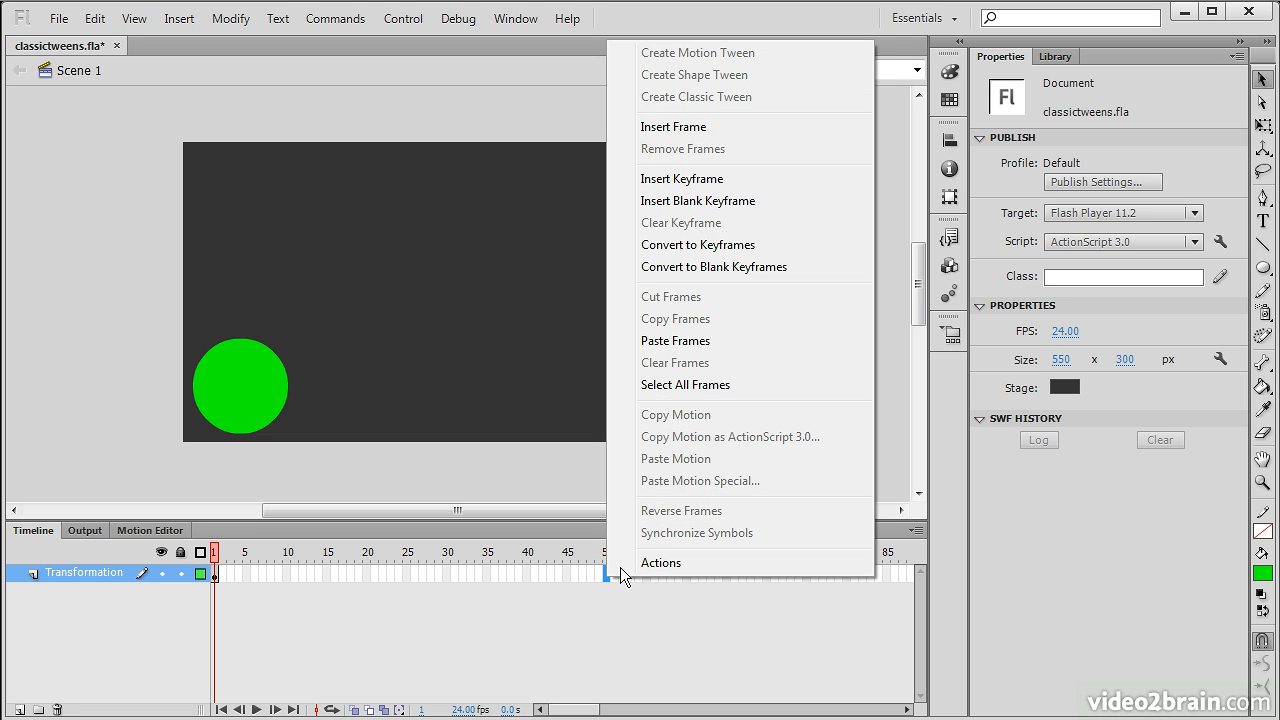
{"action": "left_click", "coordinate": [714, 180]}
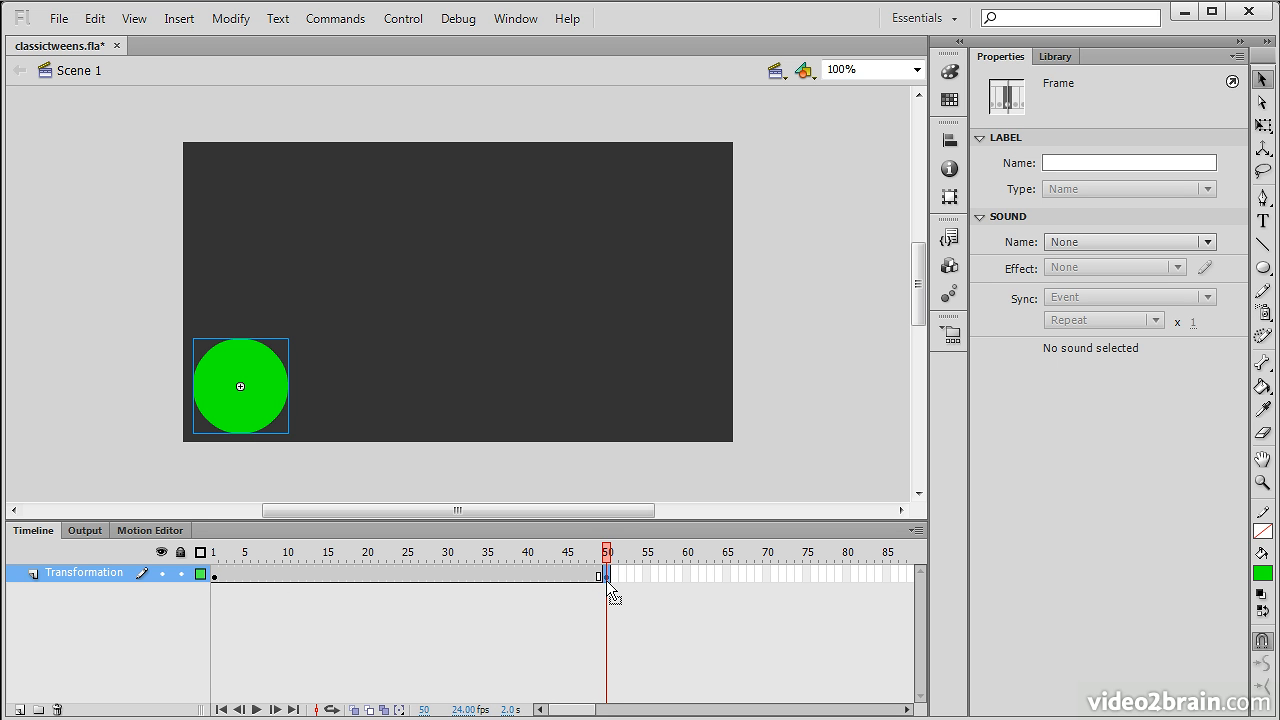
{"action": "left_click", "coordinate": [290, 452]}
{"action": "left_click", "coordinate": [252, 418]}
{"action": "left_click_drag", "start_coordinate": [236, 410], "coordinate": [668, 407]}
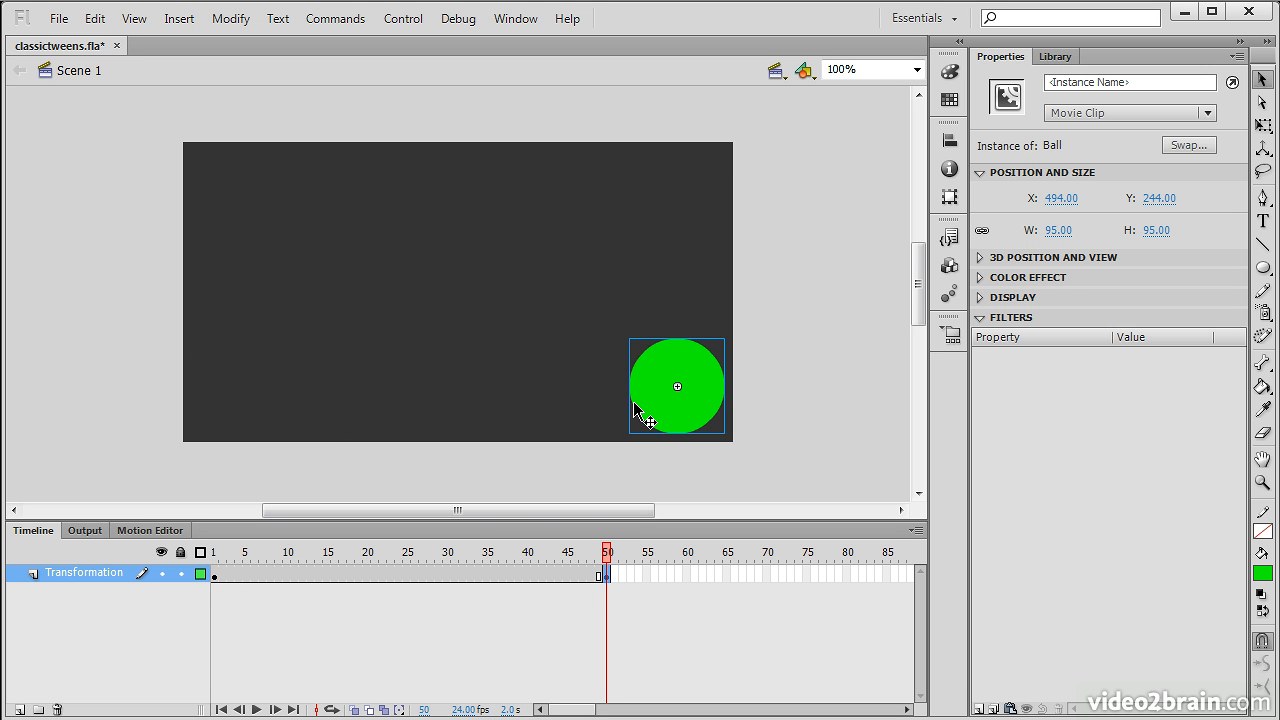
Enlarge the frame 50 ball proportionally to about 154 px and reposition it inside the stage at about X 461, Y 211
{"action": "left_click", "coordinate": [1264, 125]}
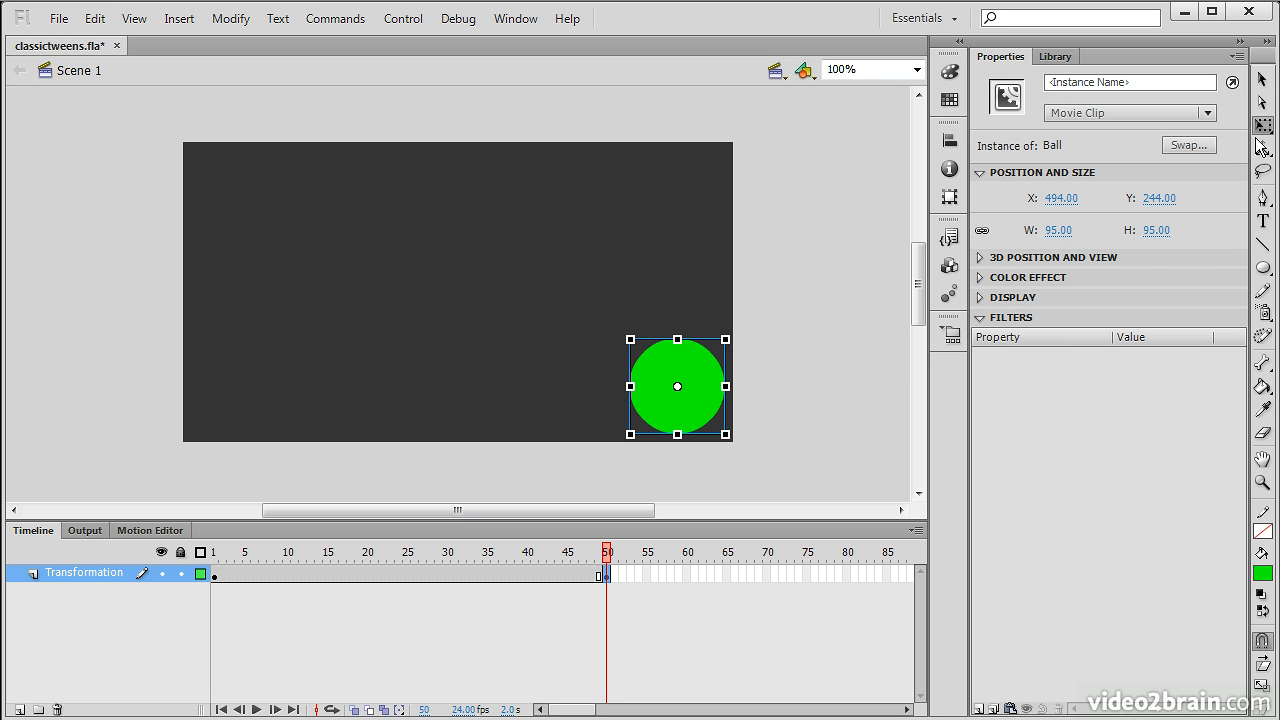
{"action": "left_click_drag", "start_coordinate": [631, 339], "coordinate": [553, 279]}
{"action": "left_click_drag", "start_coordinate": [735, 452], "coordinate": [643, 357]}
{"action": "left_click_drag", "start_coordinate": [505, 216], "coordinate": [537, 246]}
{"action": "left_click_drag", "start_coordinate": [628, 361], "coordinate": [667, 394]}
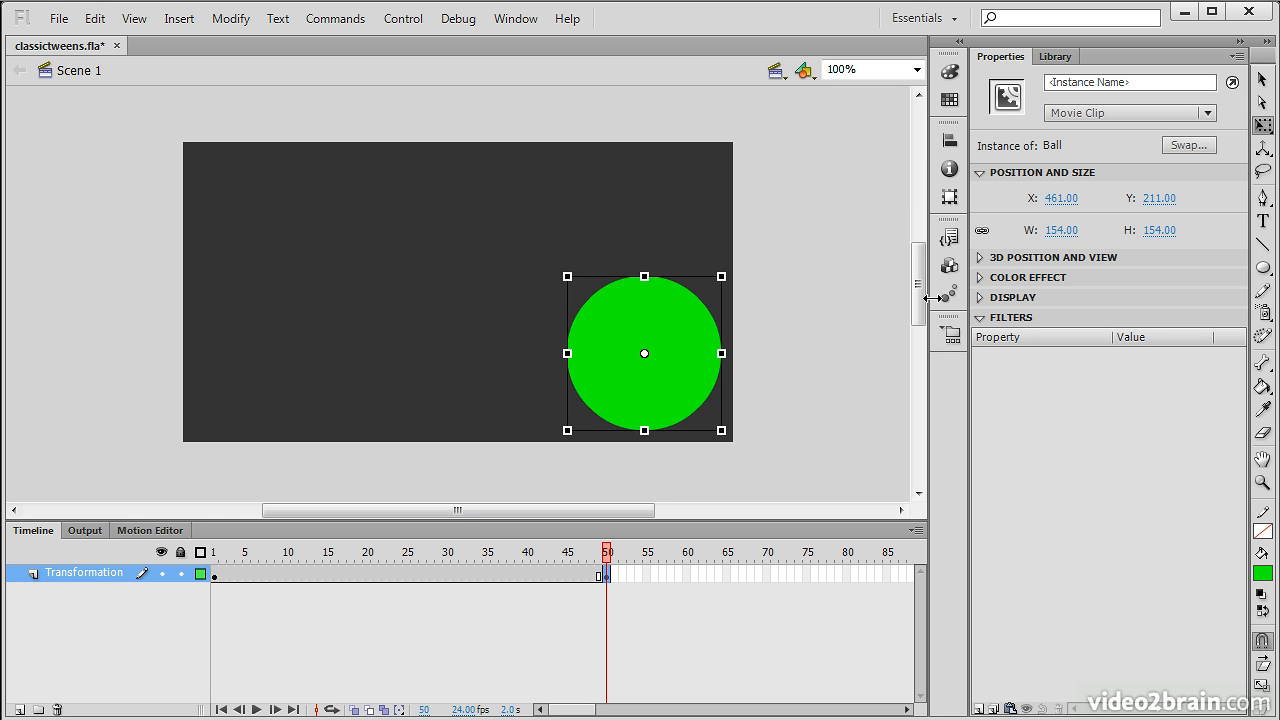
Darken the frame 50 ball with a Brightness color effect of about -45%
{"action": "left_click", "coordinate": [996, 280]}
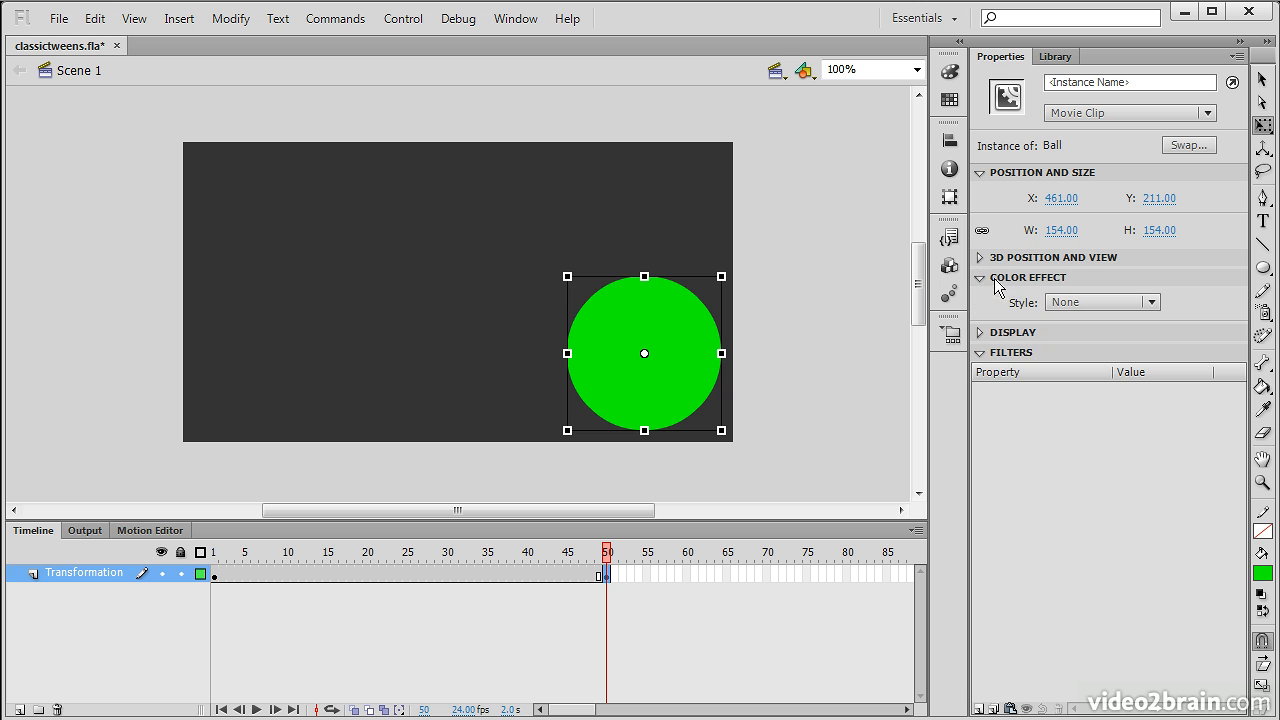
{"action": "left_click", "coordinate": [1152, 304]}
{"action": "left_click", "coordinate": [1132, 349]}
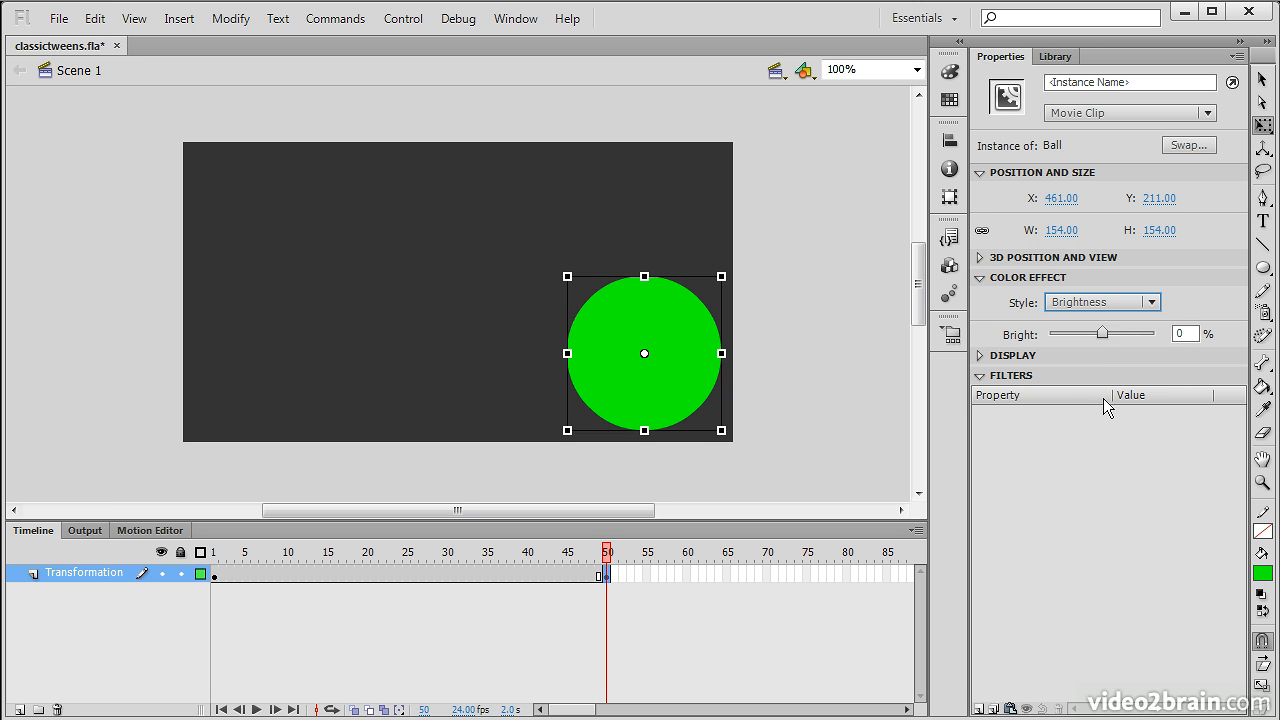
{"action": "left_click_drag", "start_coordinate": [1102, 332], "coordinate": [1078, 332]}
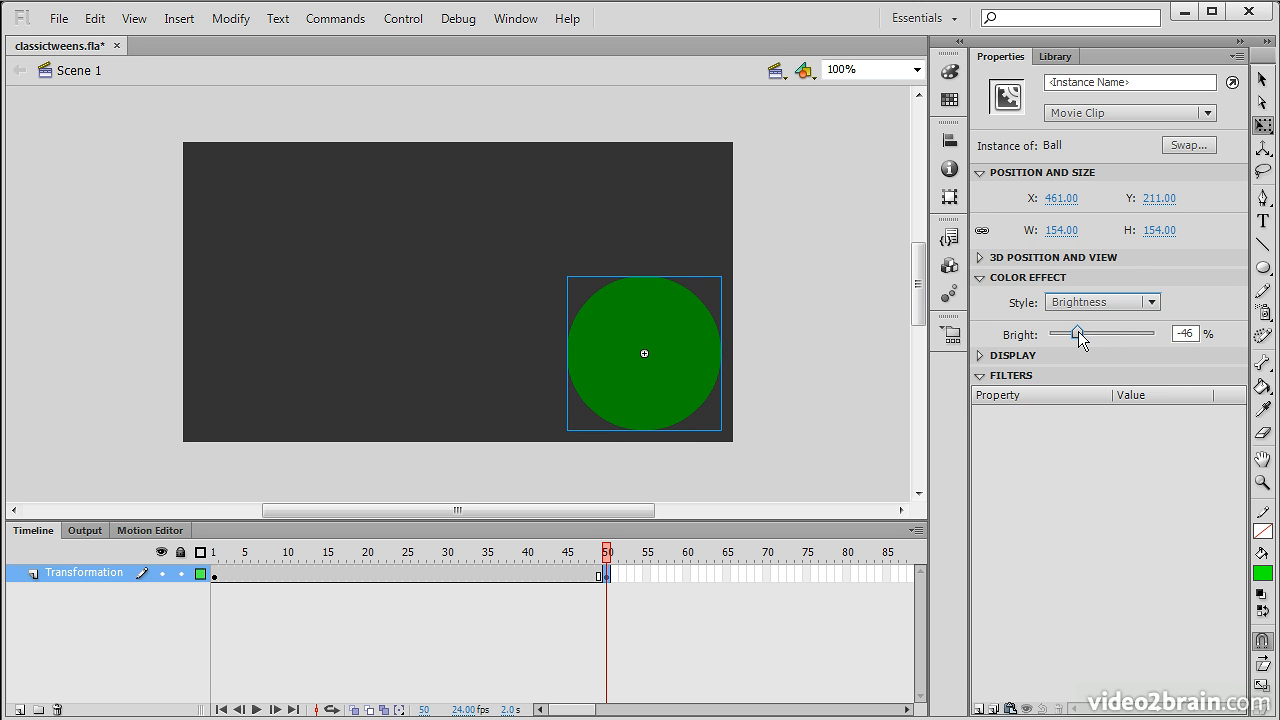
{"action": "left_click", "coordinate": [790, 400]}
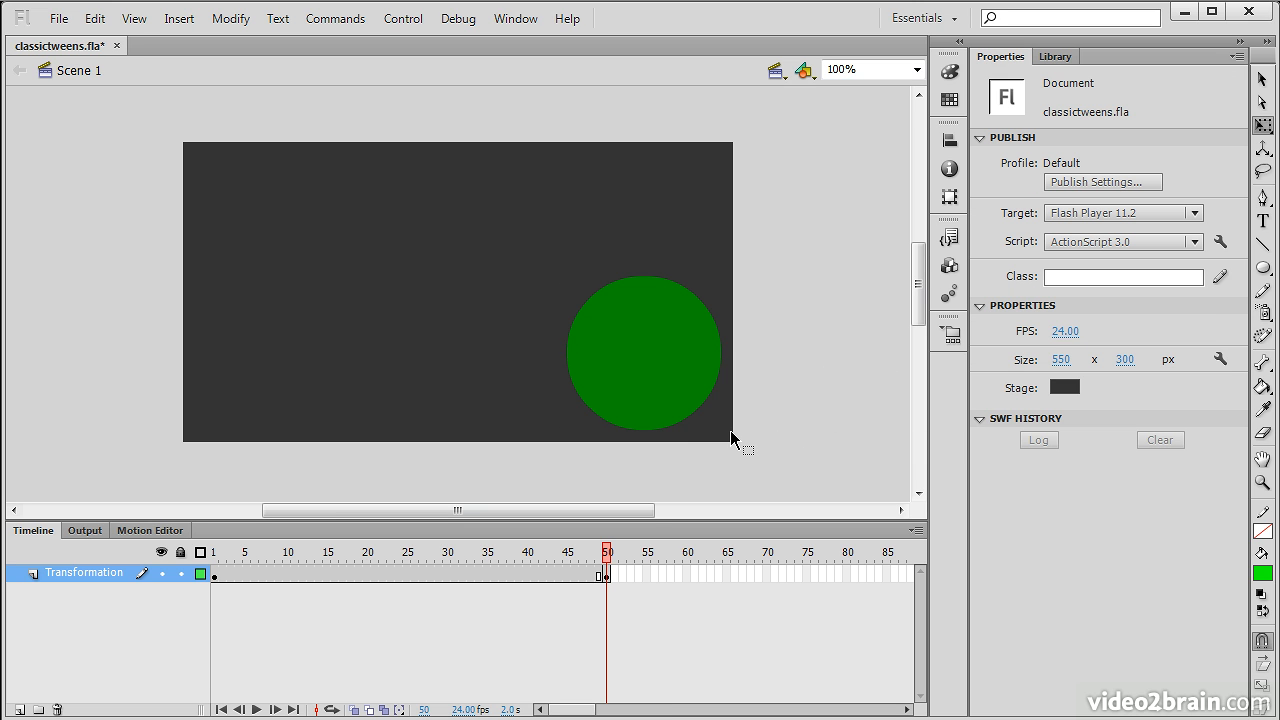
Compare the ball's position, size and color effect at frames 1, 49 and 50 and at frames in between
{"action": "left_click_drag", "start_coordinate": [605, 552], "coordinate": [213, 540]}
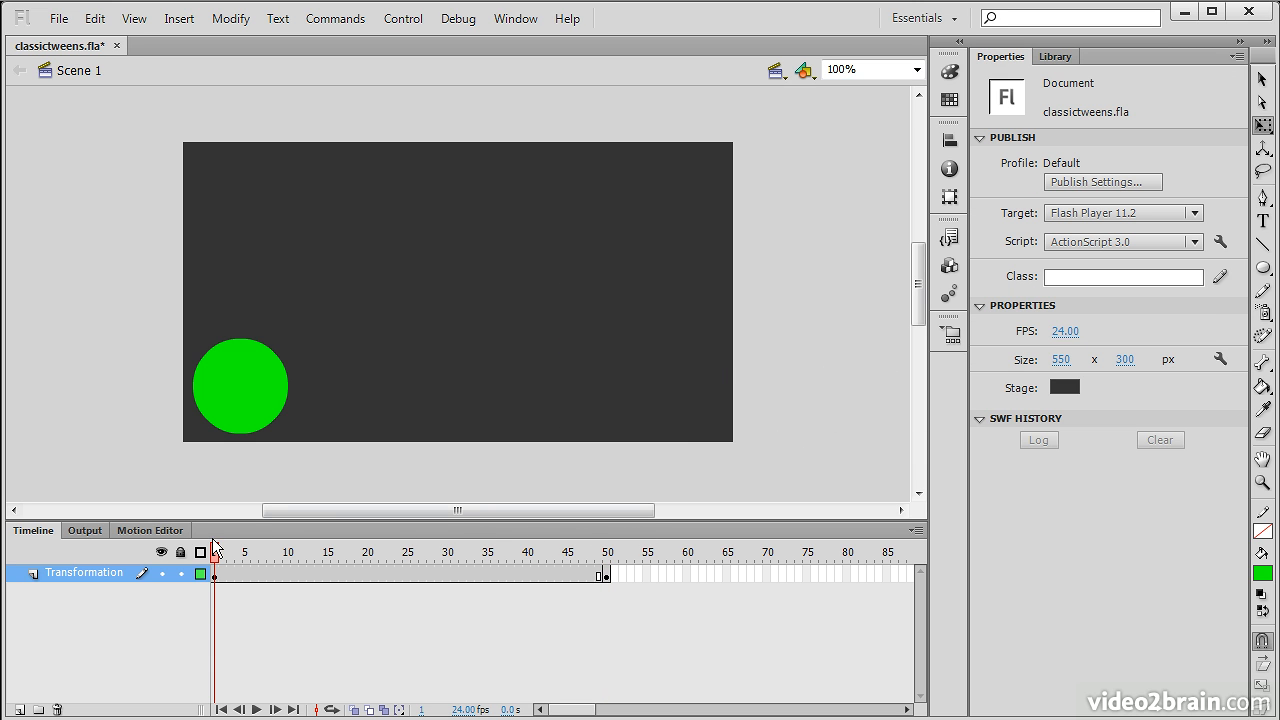
{"action": "left_click", "coordinate": [258, 386]}
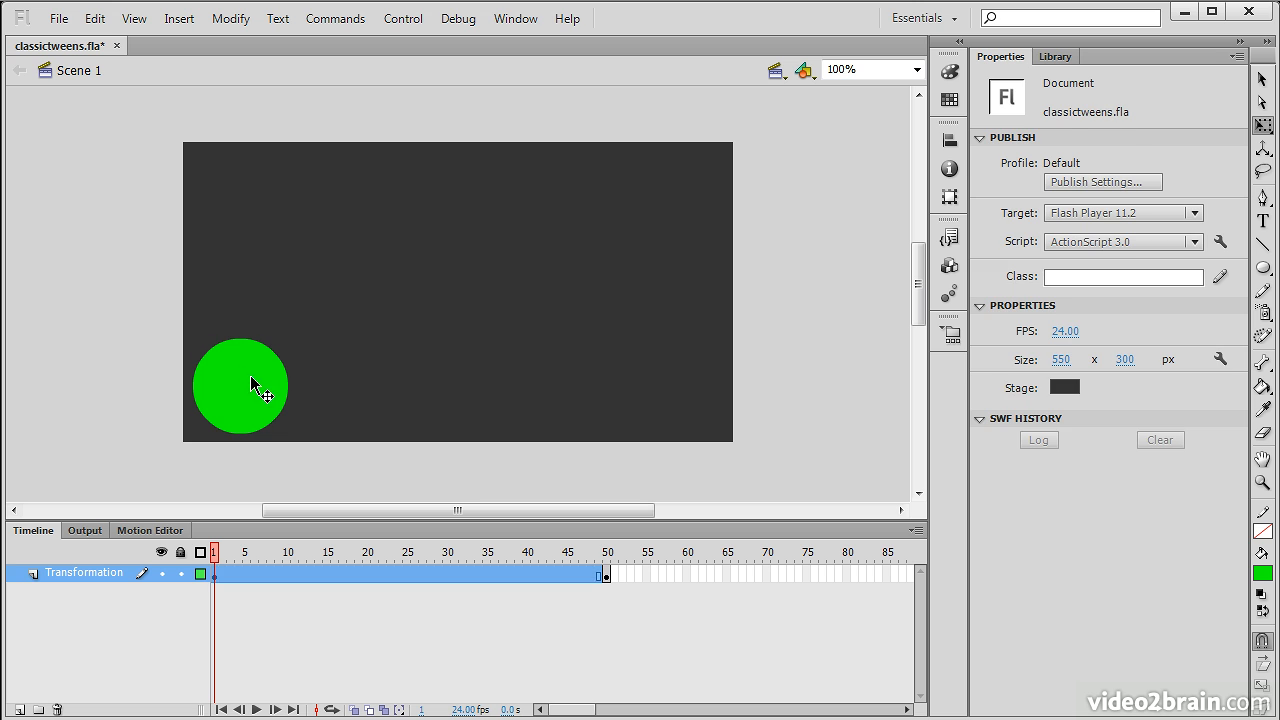
{"action": "left_click", "coordinate": [215, 559]}
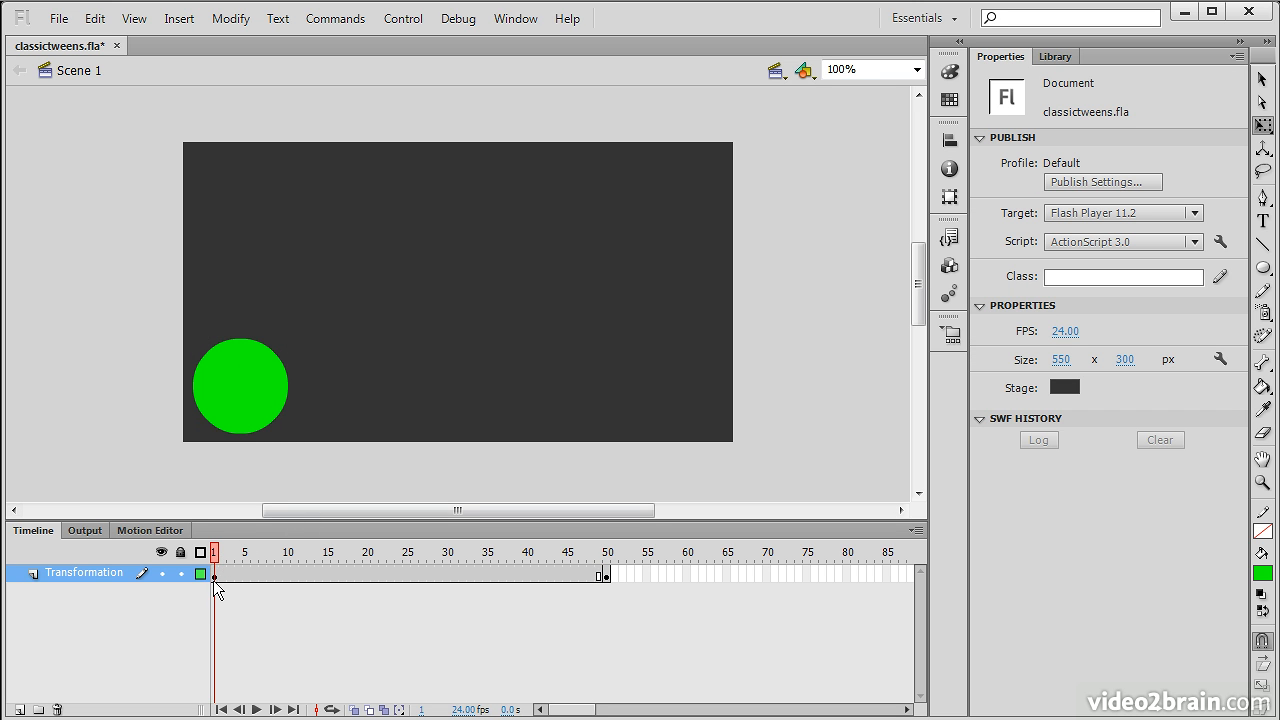
{"action": "left_click_drag", "start_coordinate": [212, 549], "coordinate": [600, 566]}
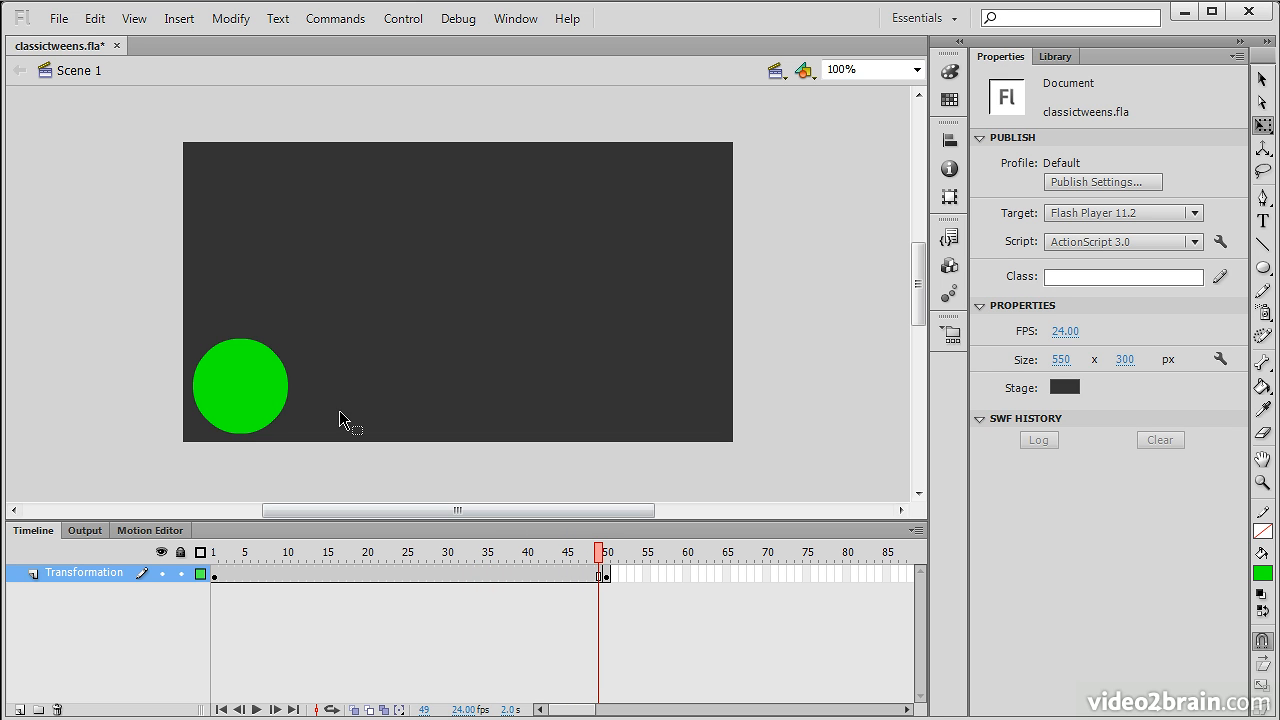
{"action": "left_click", "coordinate": [246, 385]}
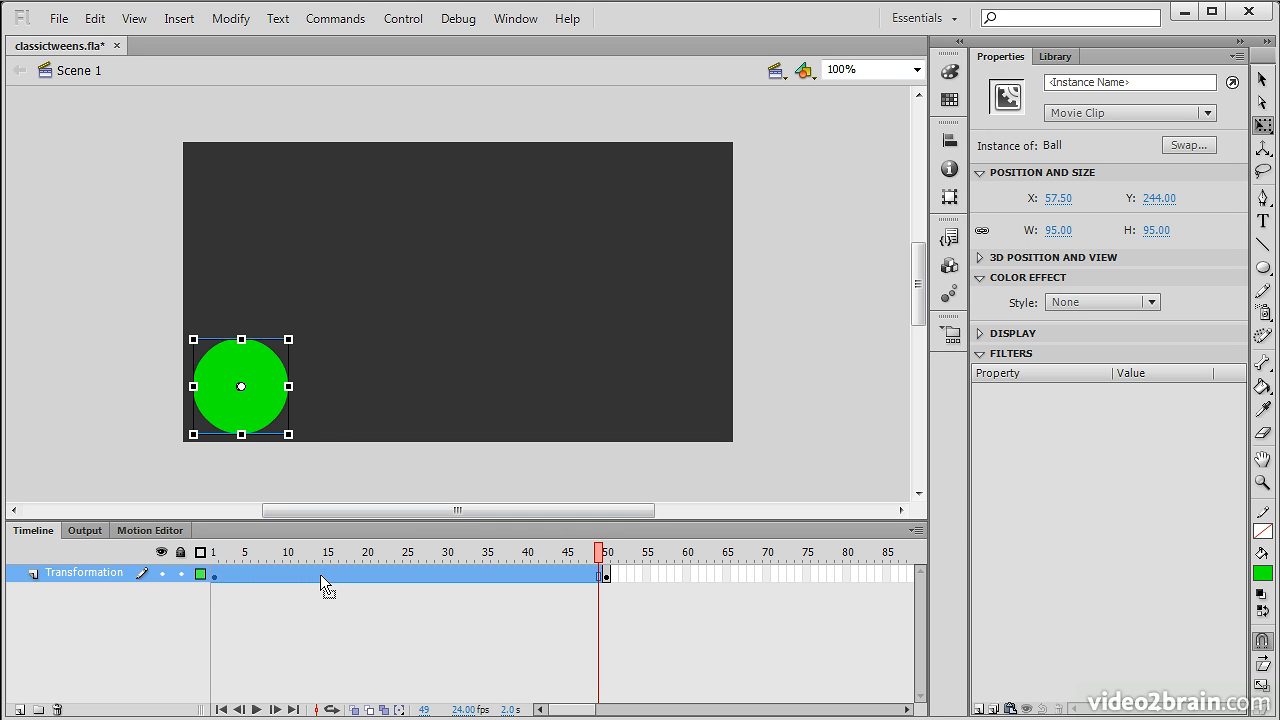
{"action": "left_click", "coordinate": [607, 552]}
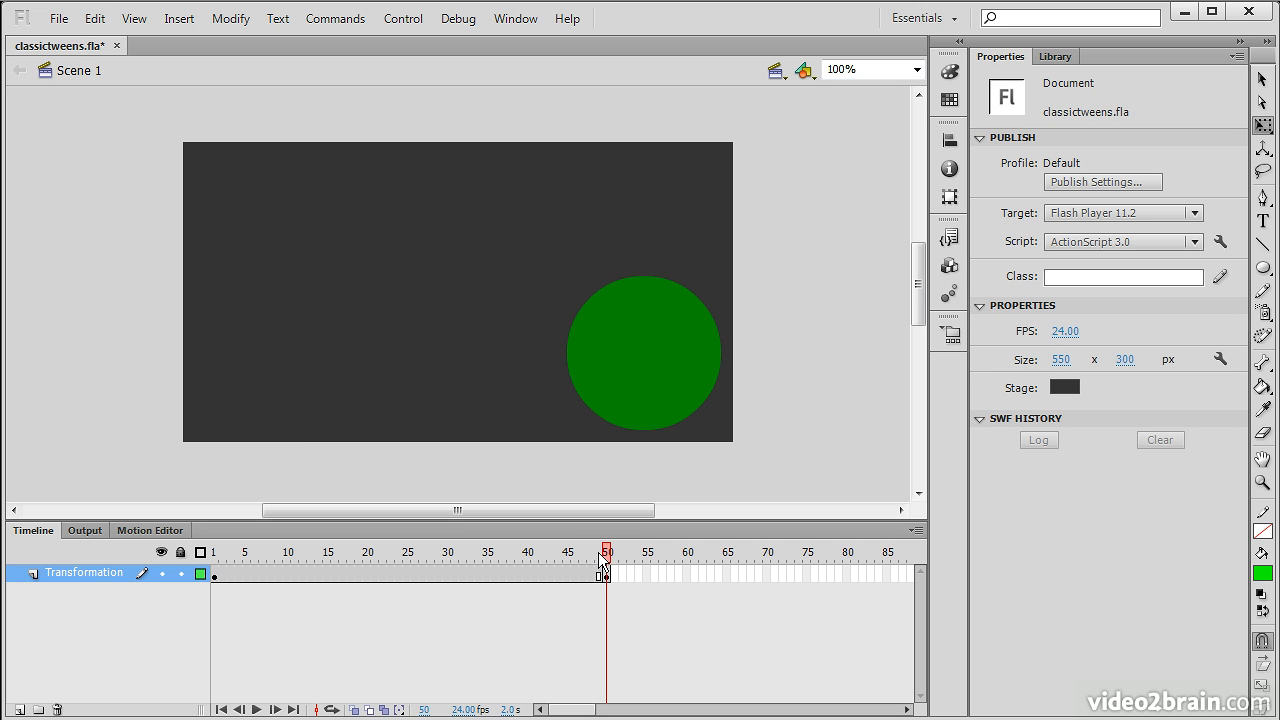
{"action": "left_click", "coordinate": [651, 343]}
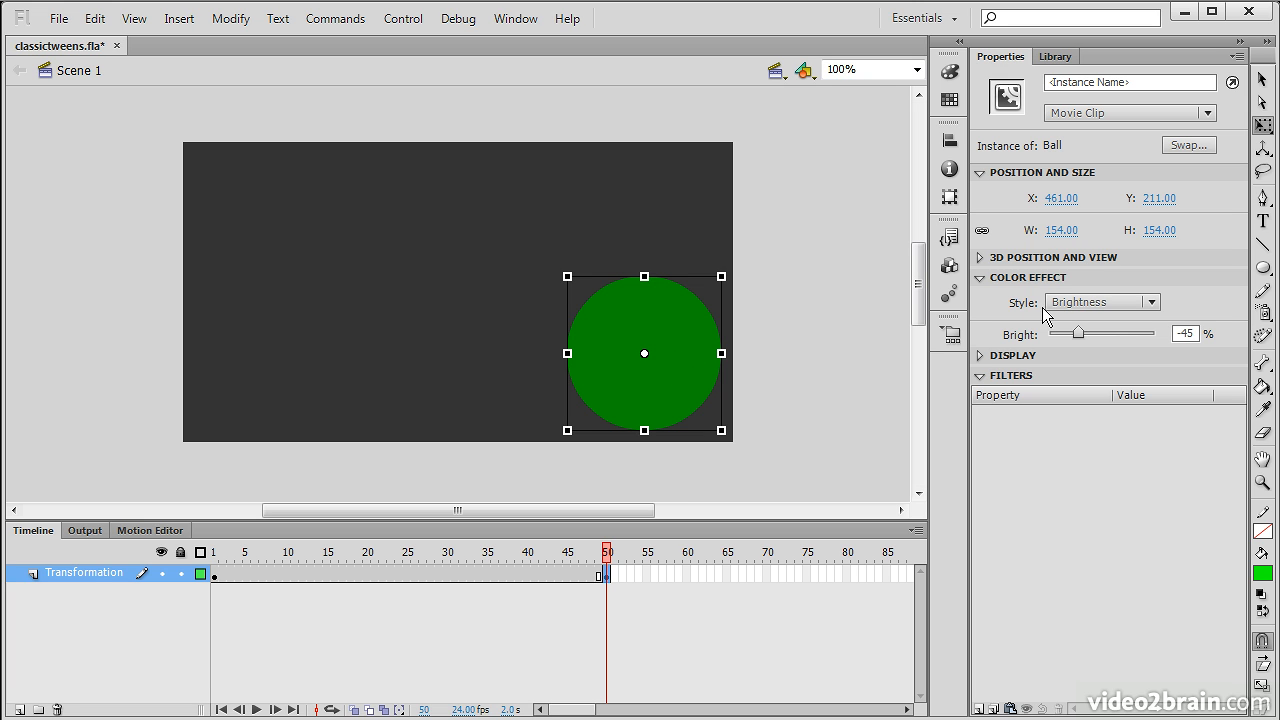
{"action": "left_click", "coordinate": [414, 572]}
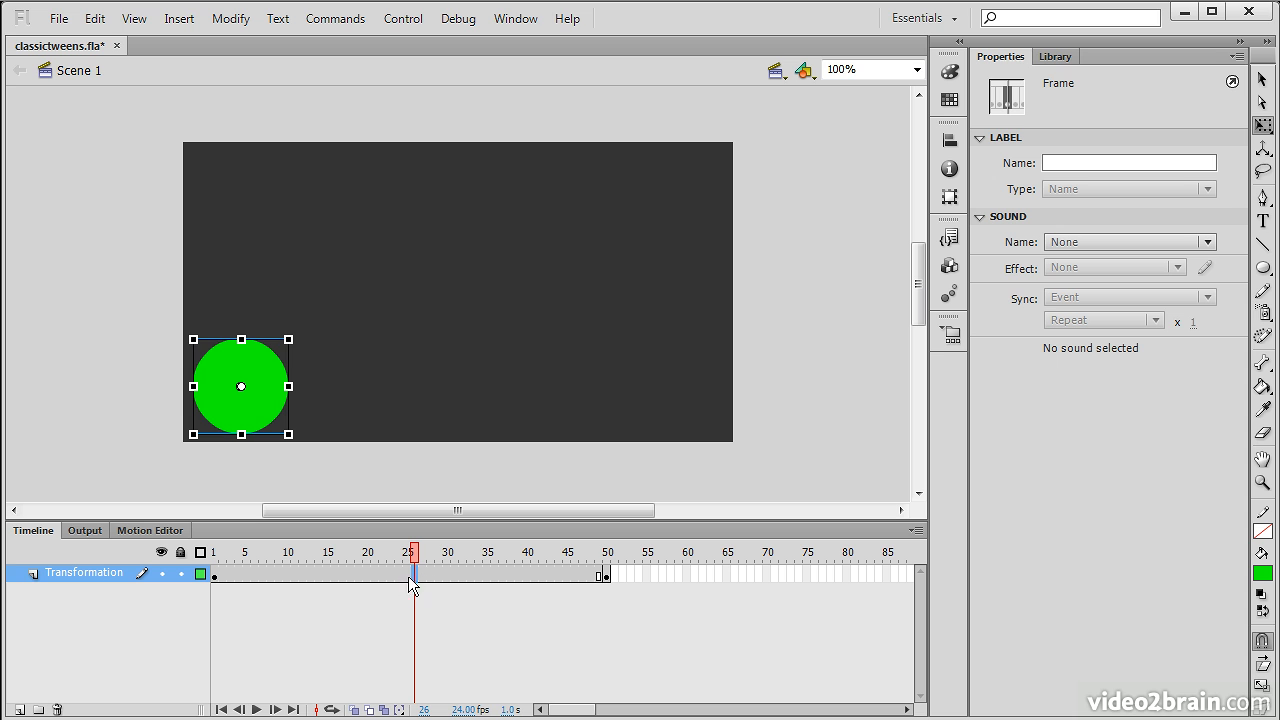
{"action": "left_click", "coordinate": [302, 572]}
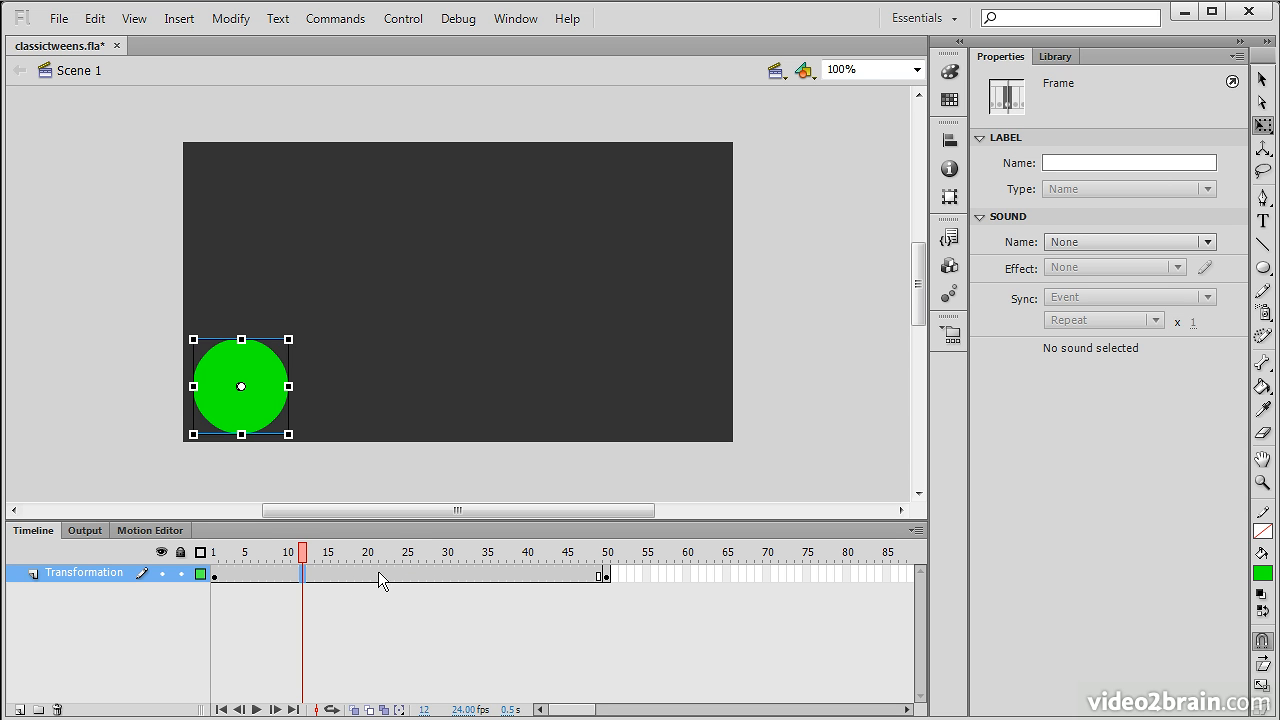
Create a classic tween between the keyframes at frames 1 and 50 and scrub back to frame 12 to preview it
{"action": "left_click", "coordinate": [438, 575]}
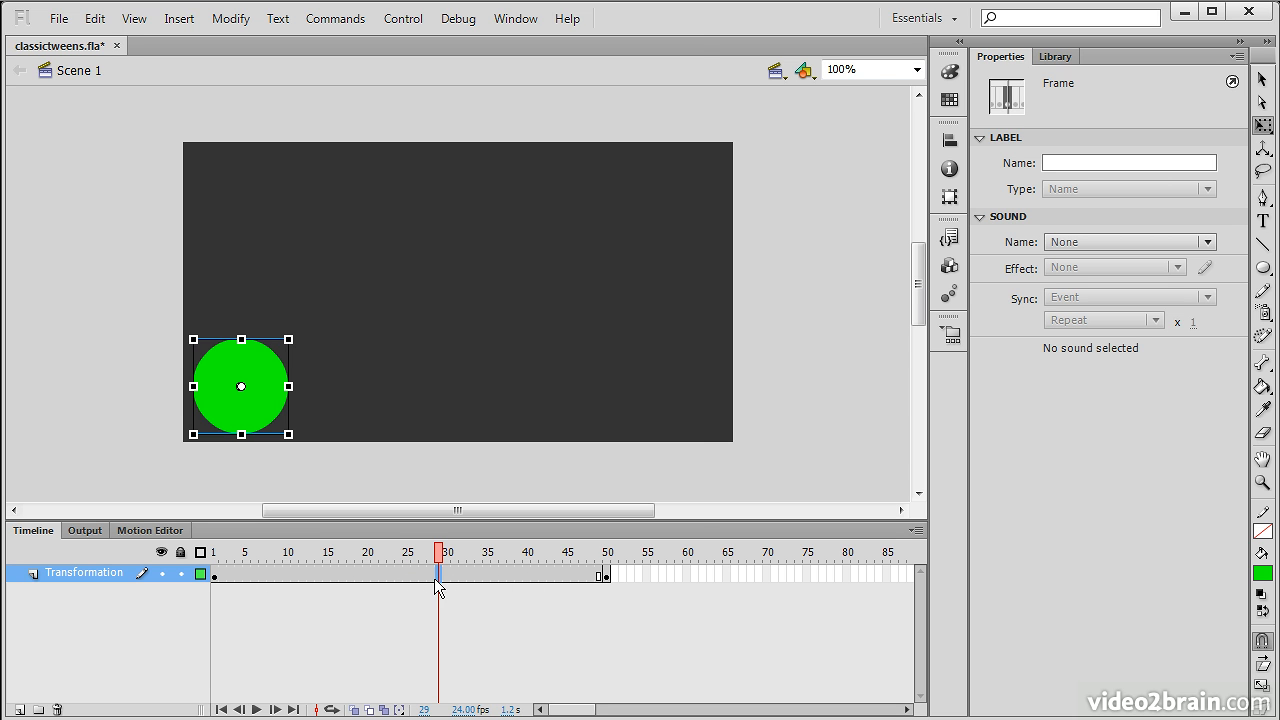
{"action": "right_click", "coordinate": [440, 576]}
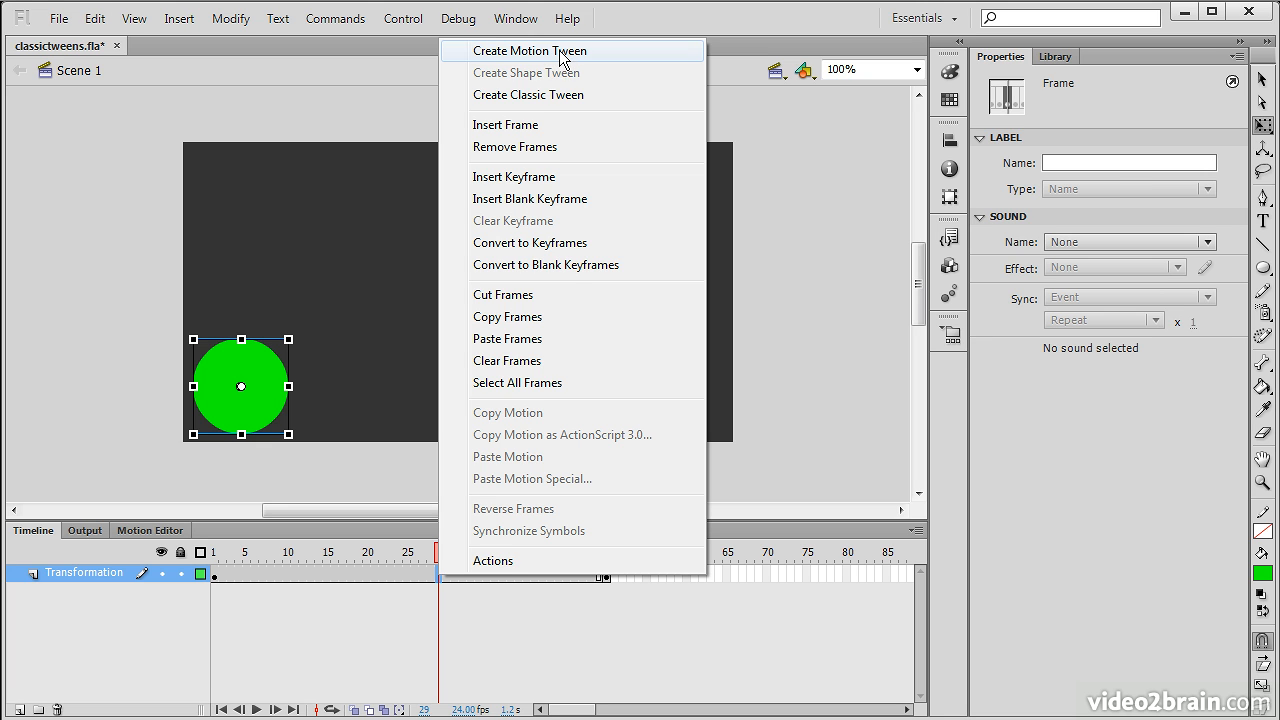
{"action": "left_click", "coordinate": [597, 95]}
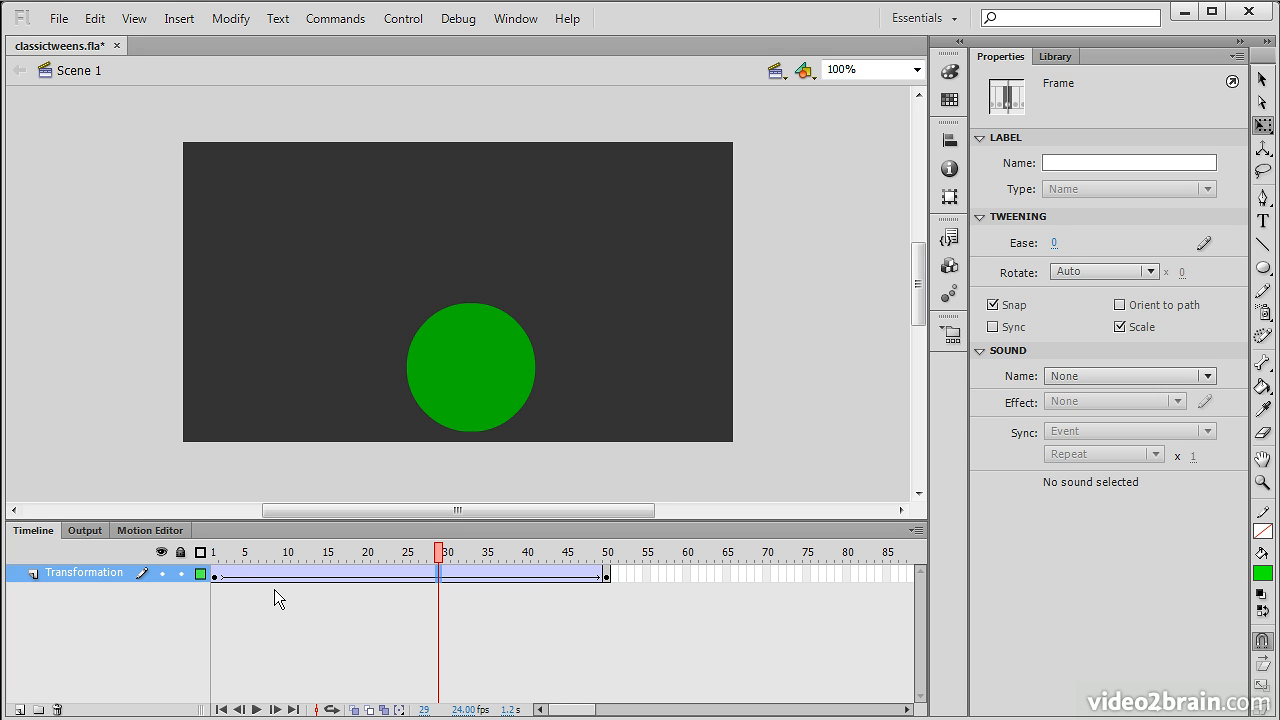
{"action": "left_click_drag", "start_coordinate": [438, 552], "coordinate": [302, 554]}
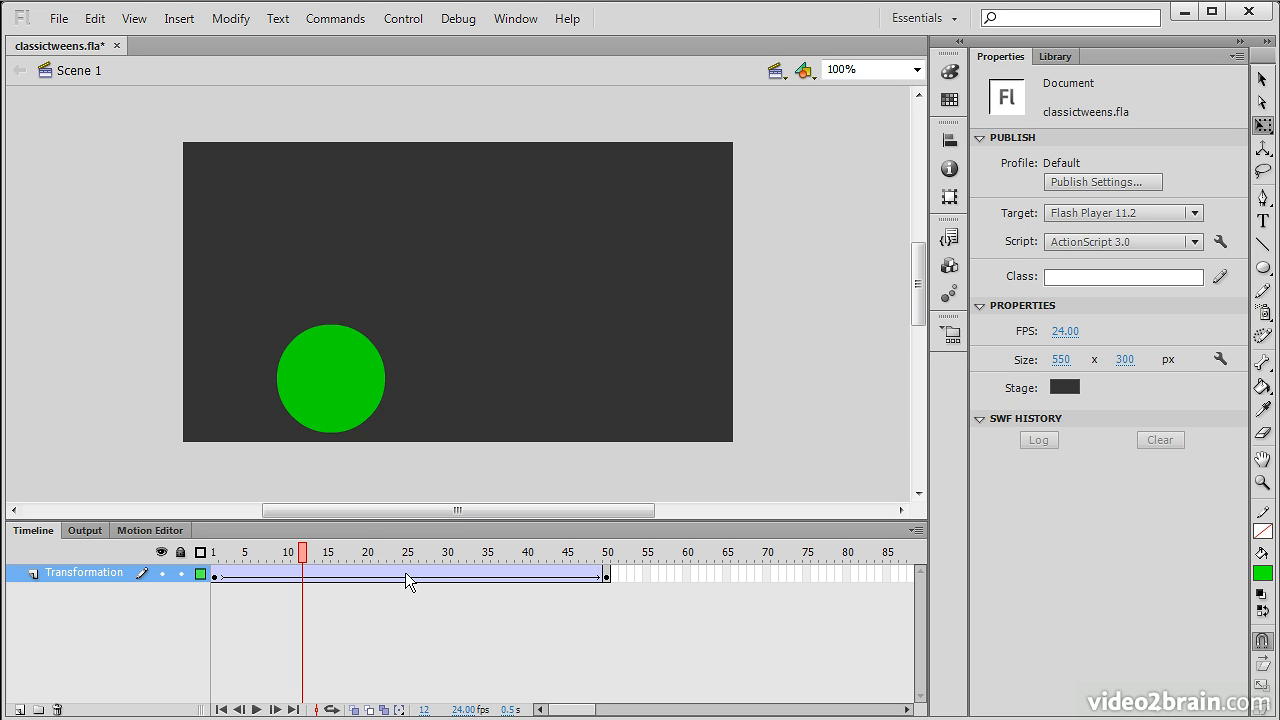
Insert a keyframe at frame 20 and squash and skew the ball there into a tilted ellipse about 125 by 72 px
{"action": "left_click", "coordinate": [368, 574]}
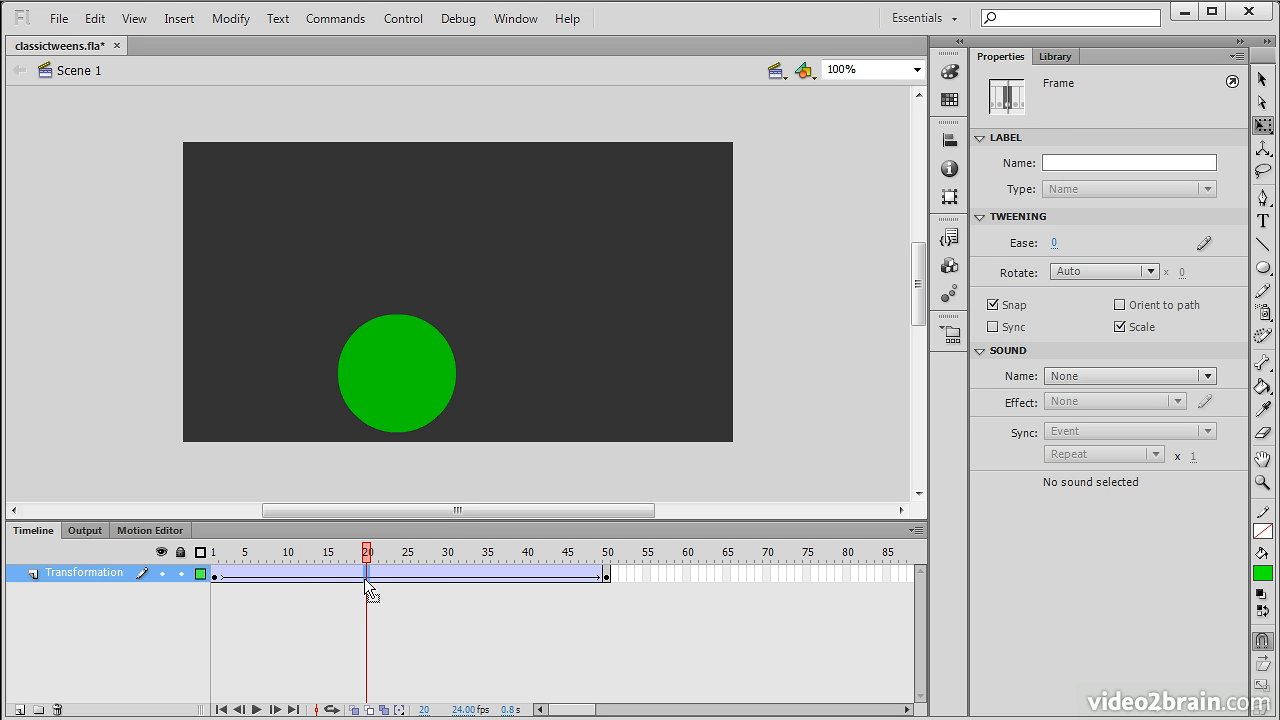
{"action": "right_click", "coordinate": [366, 577]}
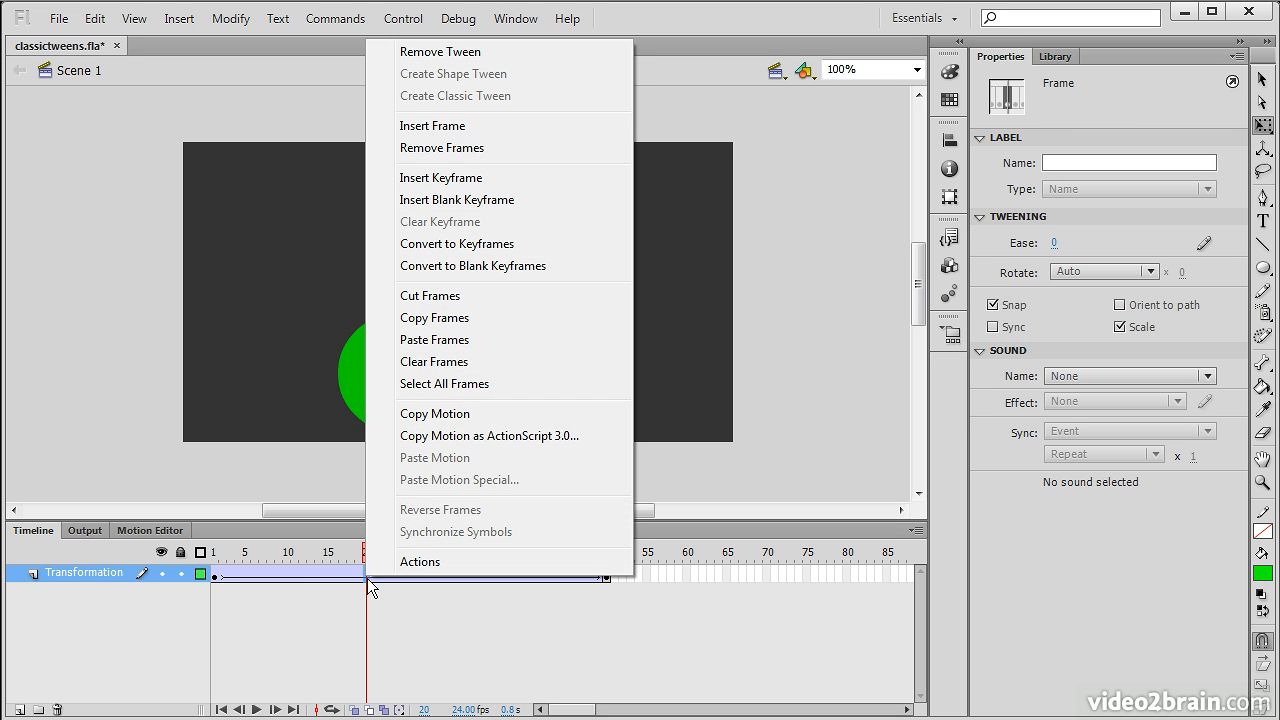
{"action": "left_click", "coordinate": [467, 180]}
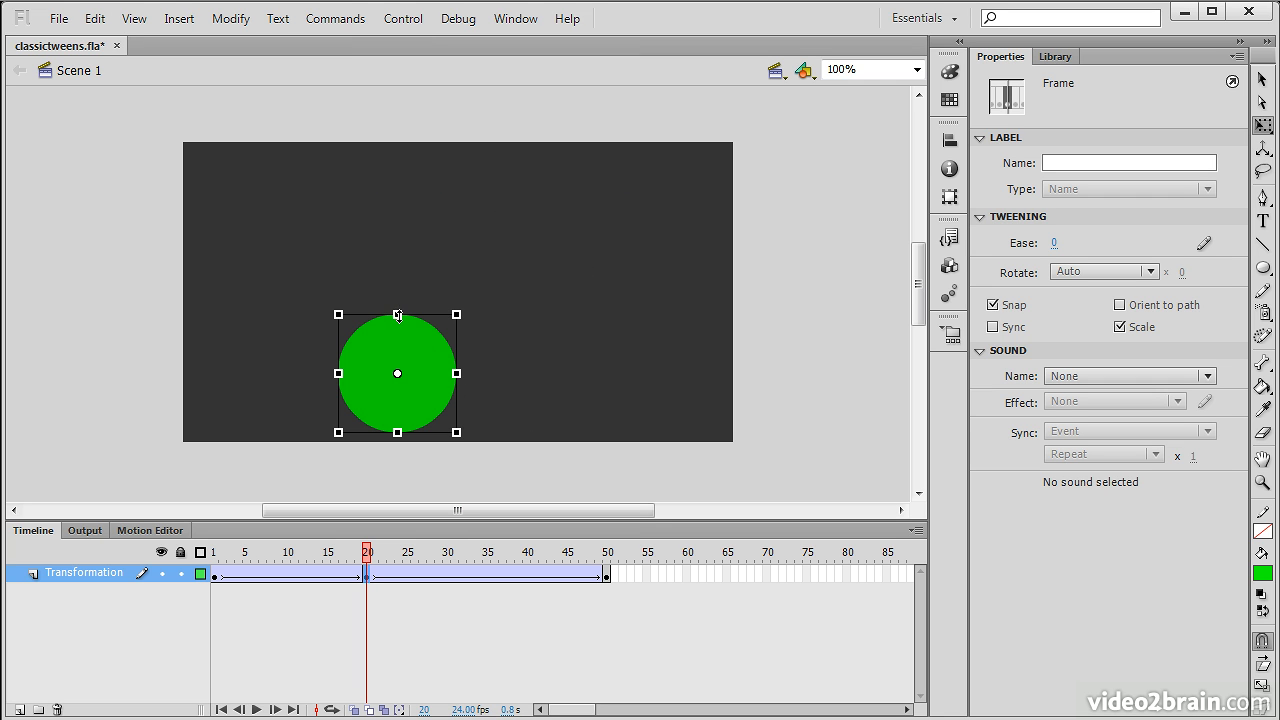
{"action": "left_click_drag", "start_coordinate": [397, 318], "coordinate": [462, 329]}
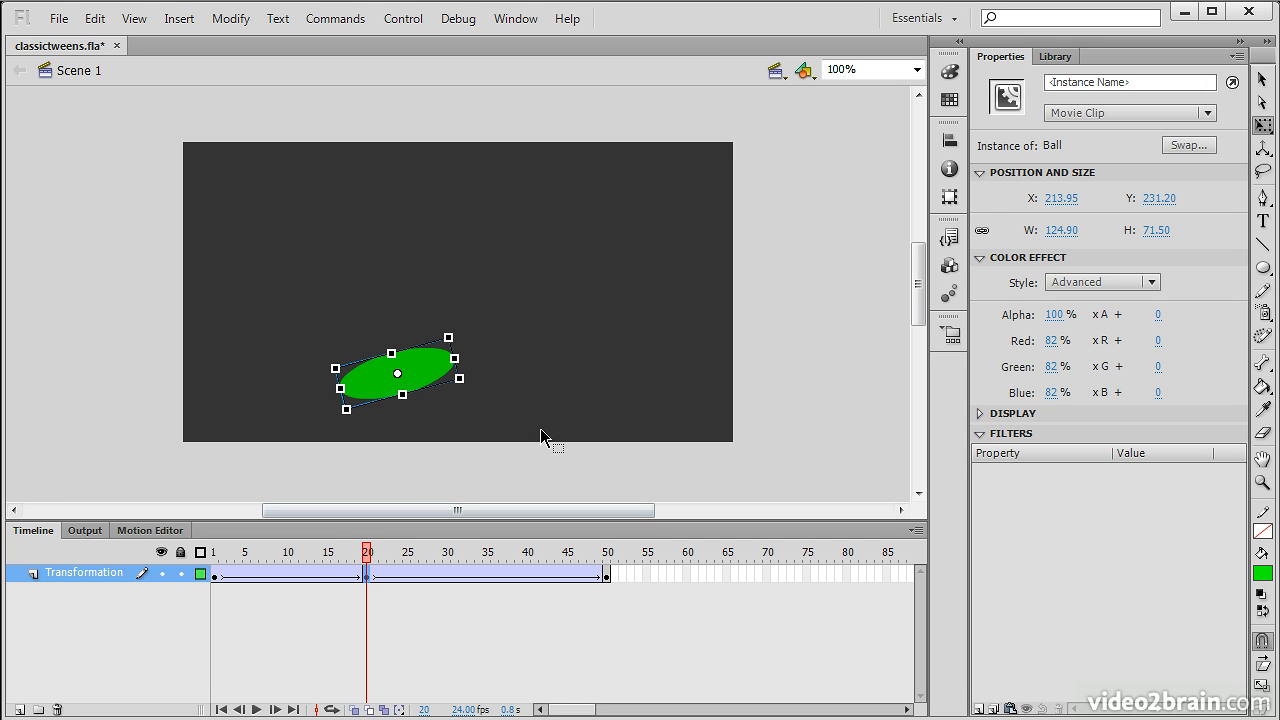
Deselect the ball and scrub from frame 1 to frame 50 and back to frame 20 to preview both tweens
{"action": "left_click", "coordinate": [1261, 79]}
{"action": "left_click", "coordinate": [891, 267]}
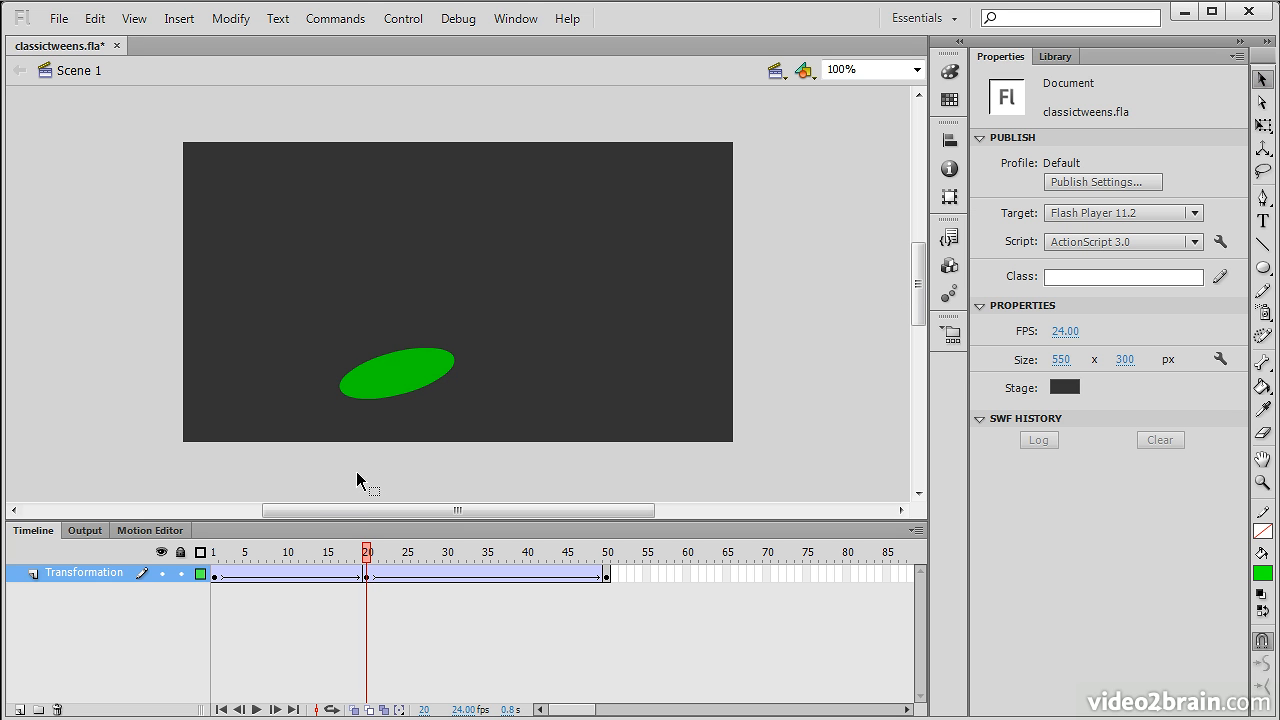
{"action": "left_click", "coordinate": [214, 554]}
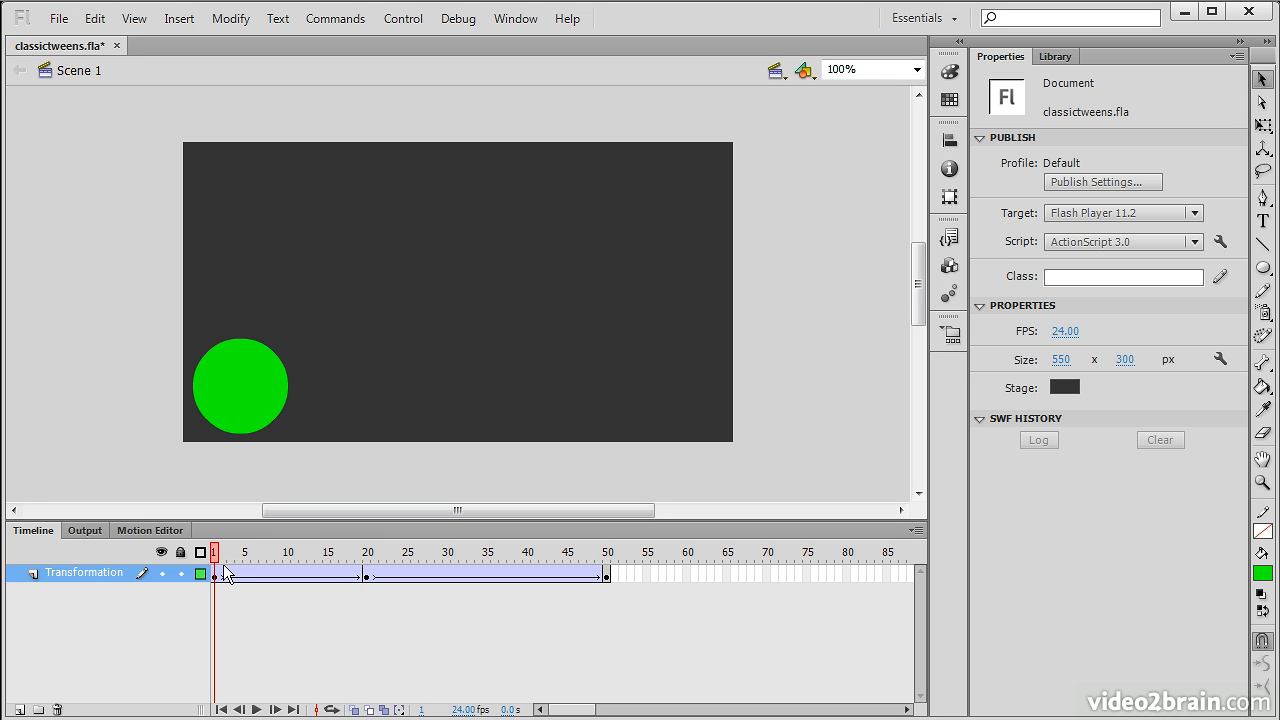
{"action": "left_click_drag", "start_coordinate": [214, 549], "coordinate": [611, 567]}
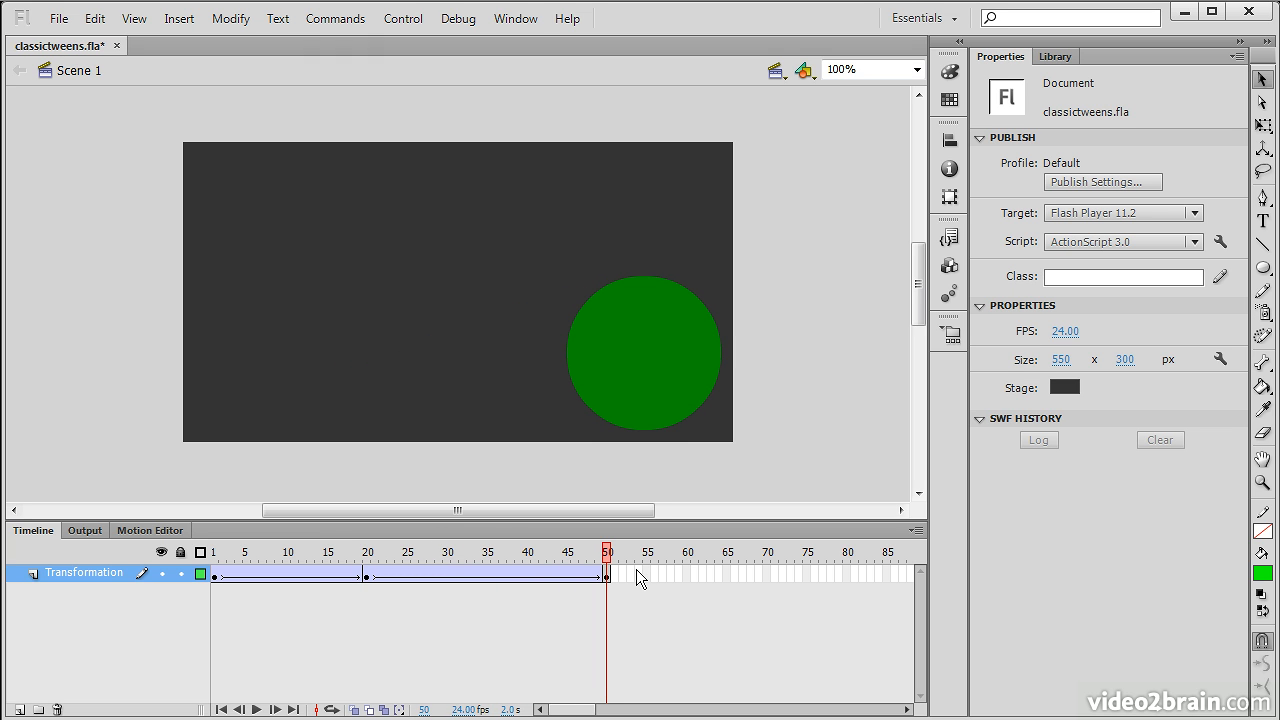
{"action": "left_click_drag", "start_coordinate": [610, 560], "coordinate": [366, 572]}
Set the ease of the classic tween between frames 20 and 50 to -30 (ease in)
{"action": "left_click", "coordinate": [368, 577]}
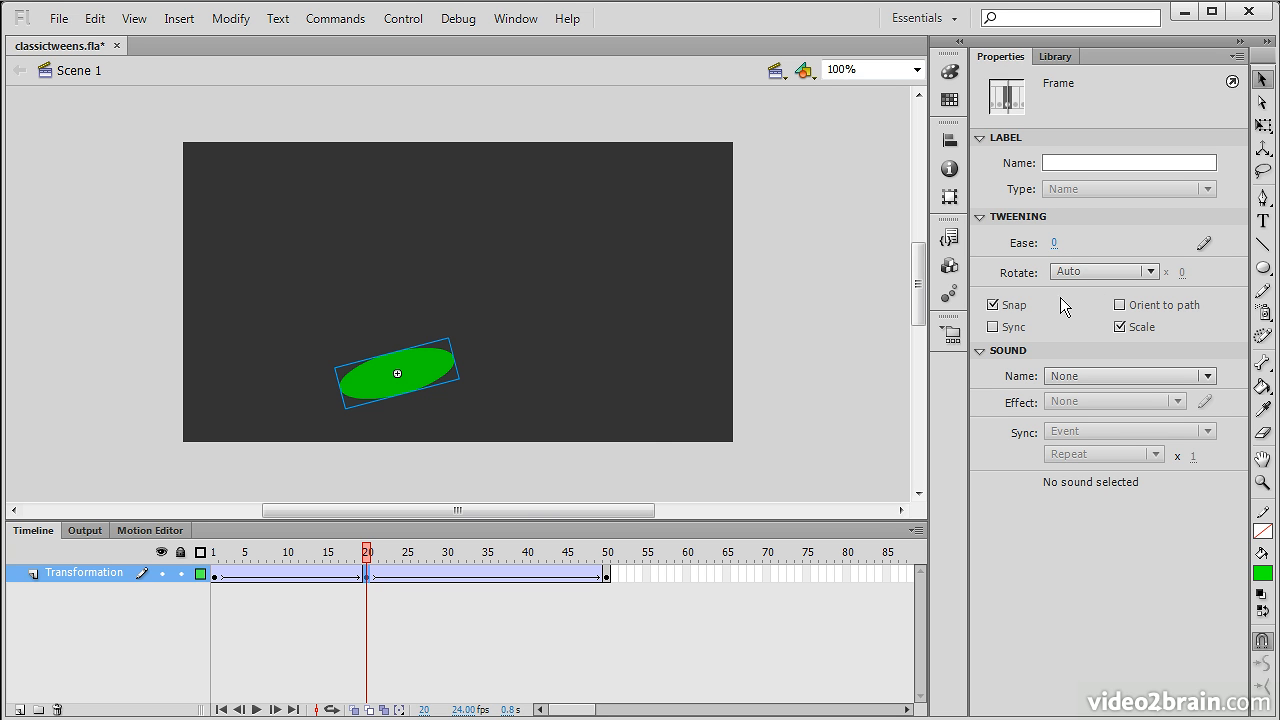
{"action": "left_click_drag", "start_coordinate": [339, 570], "coordinate": [366, 552]}
{"action": "left_click", "coordinate": [367, 576]}
{"action": "left_click", "coordinate": [421, 577]}
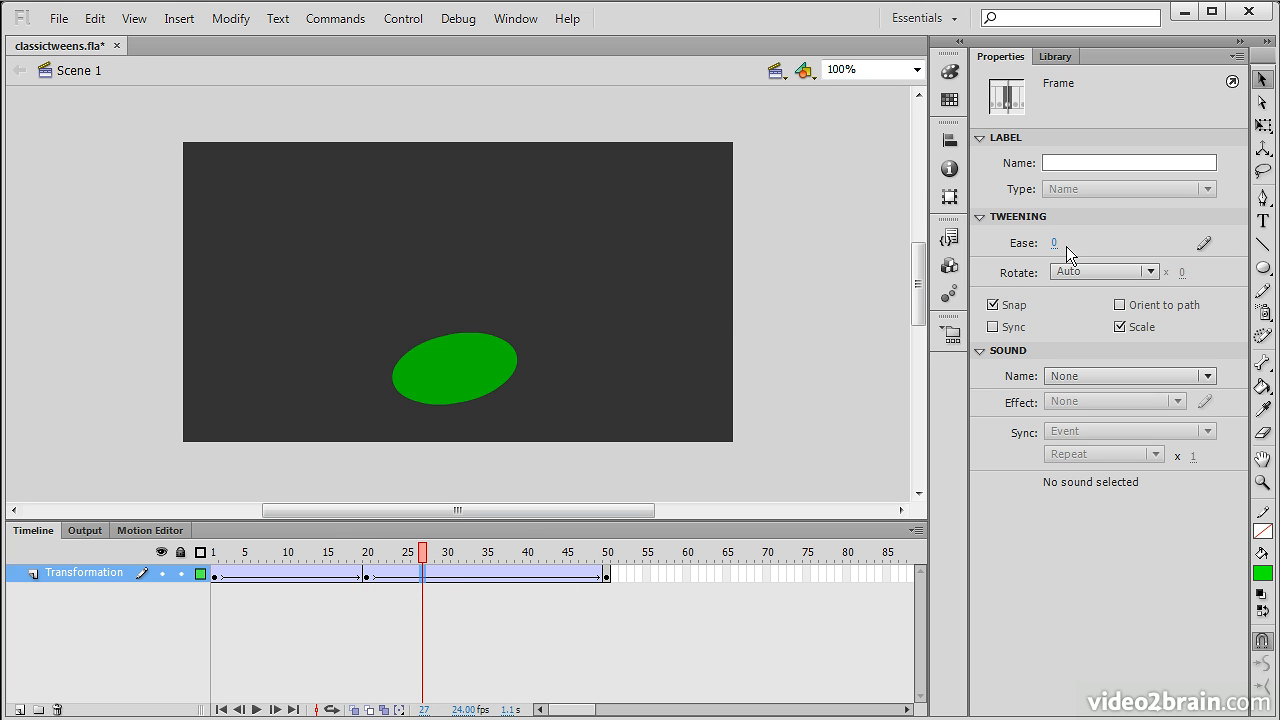
{"action": "left_click_drag", "start_coordinate": [1058, 243], "coordinate": [964, 248]}
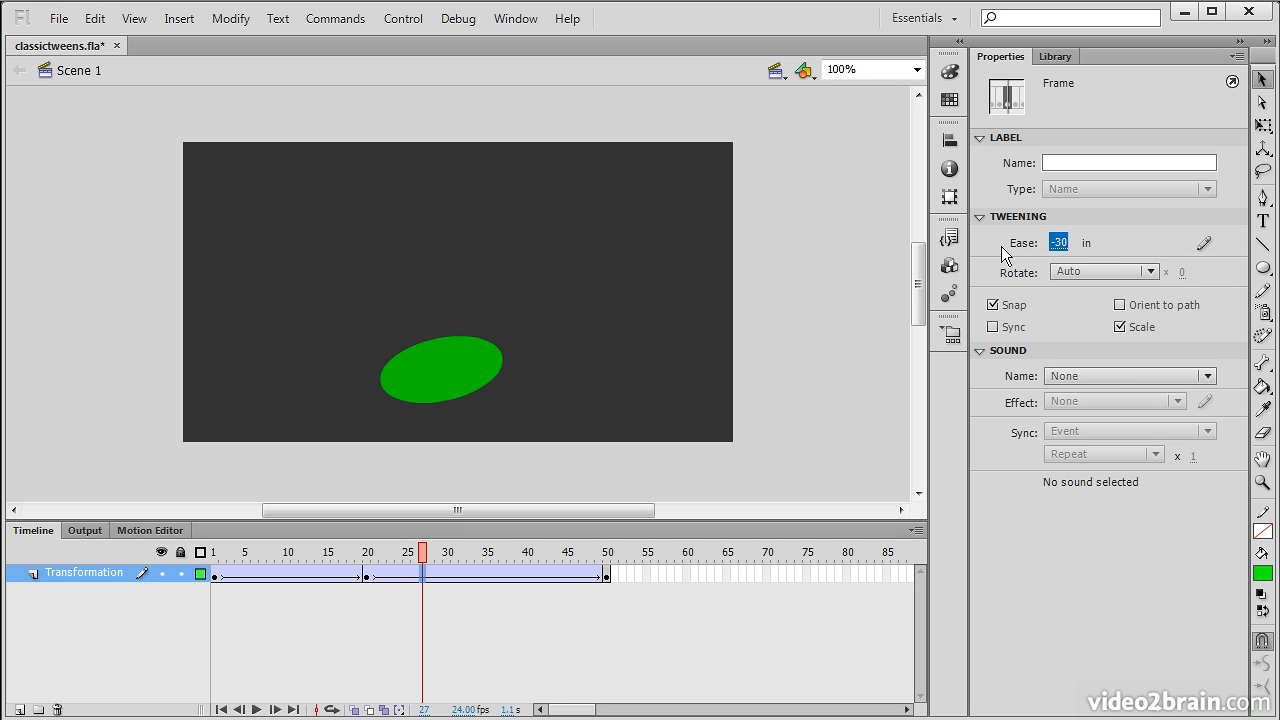
Play the animation from frame 1 to review its motion, and return the playhead to frame 20
{"action": "left_click_drag", "start_coordinate": [424, 553], "coordinate": [198, 558]}
{"action": "key", "text": "Return"}
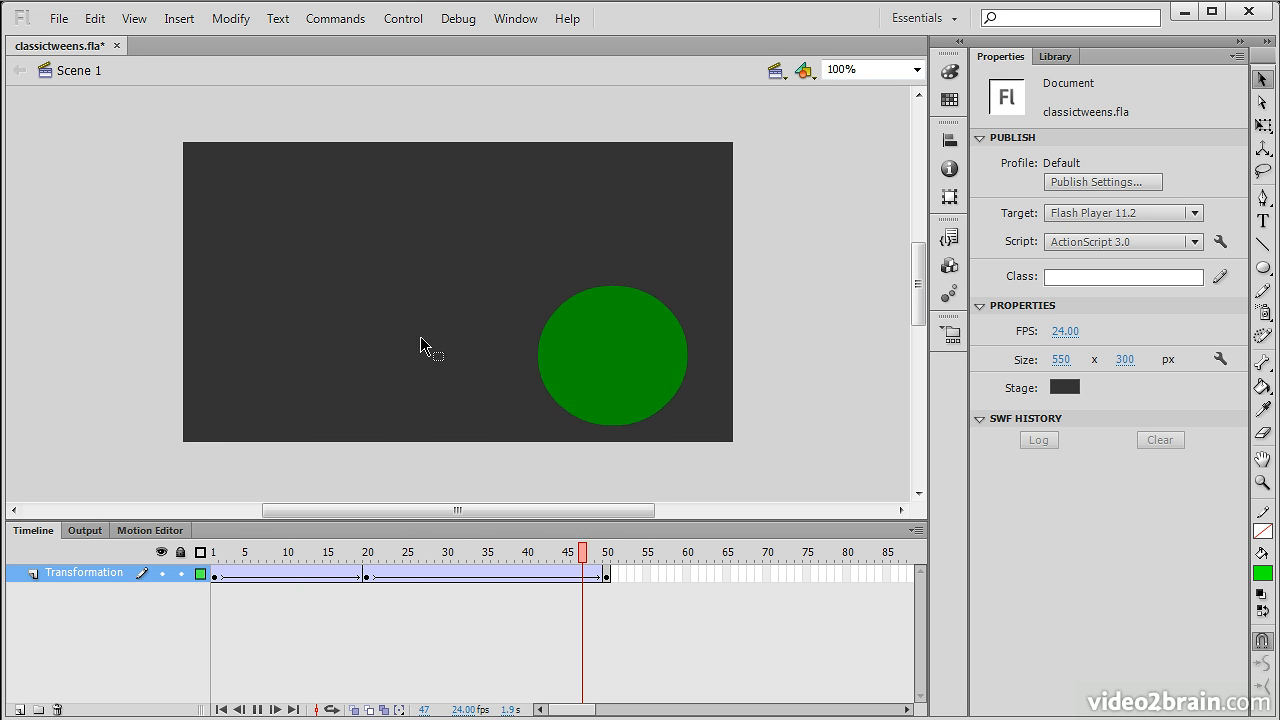
{"action": "left_click_drag", "start_coordinate": [373, 553], "coordinate": [368, 556]}
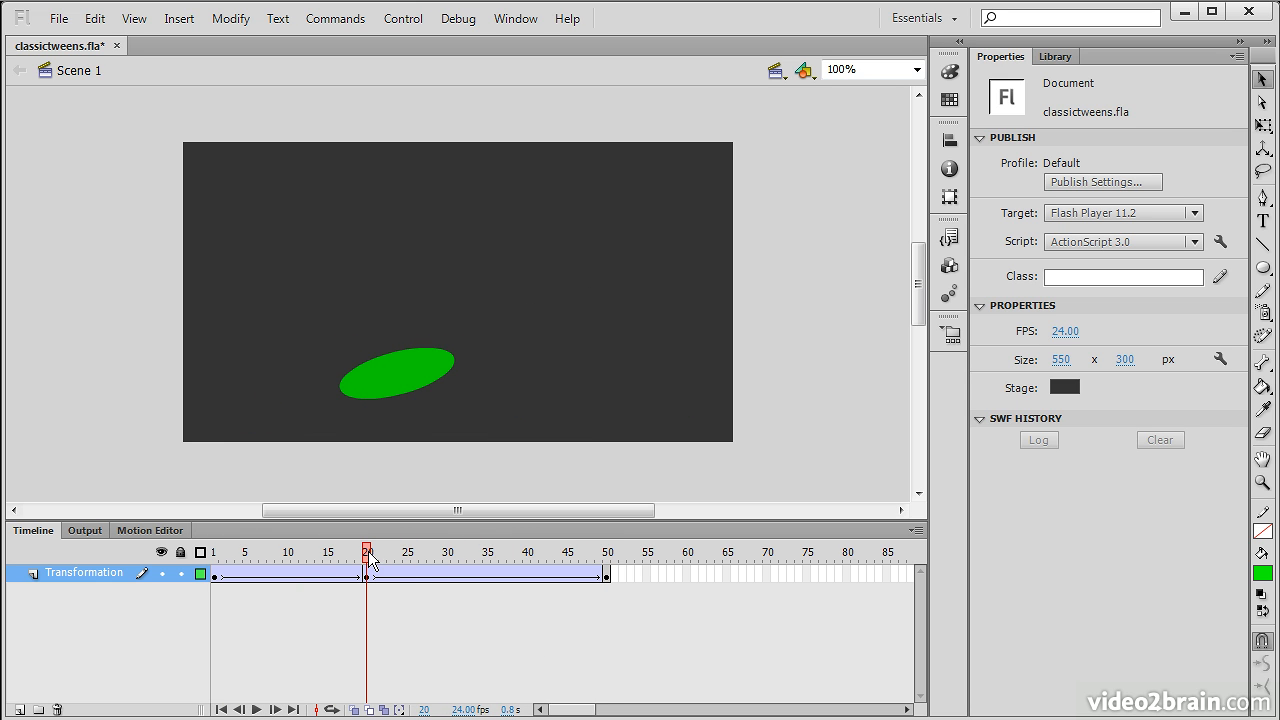
Open the custom ease curve of the tween after frame 20 and examine the separately easable properties, keeping one setting for all properties
{"action": "left_click", "coordinate": [394, 578]}
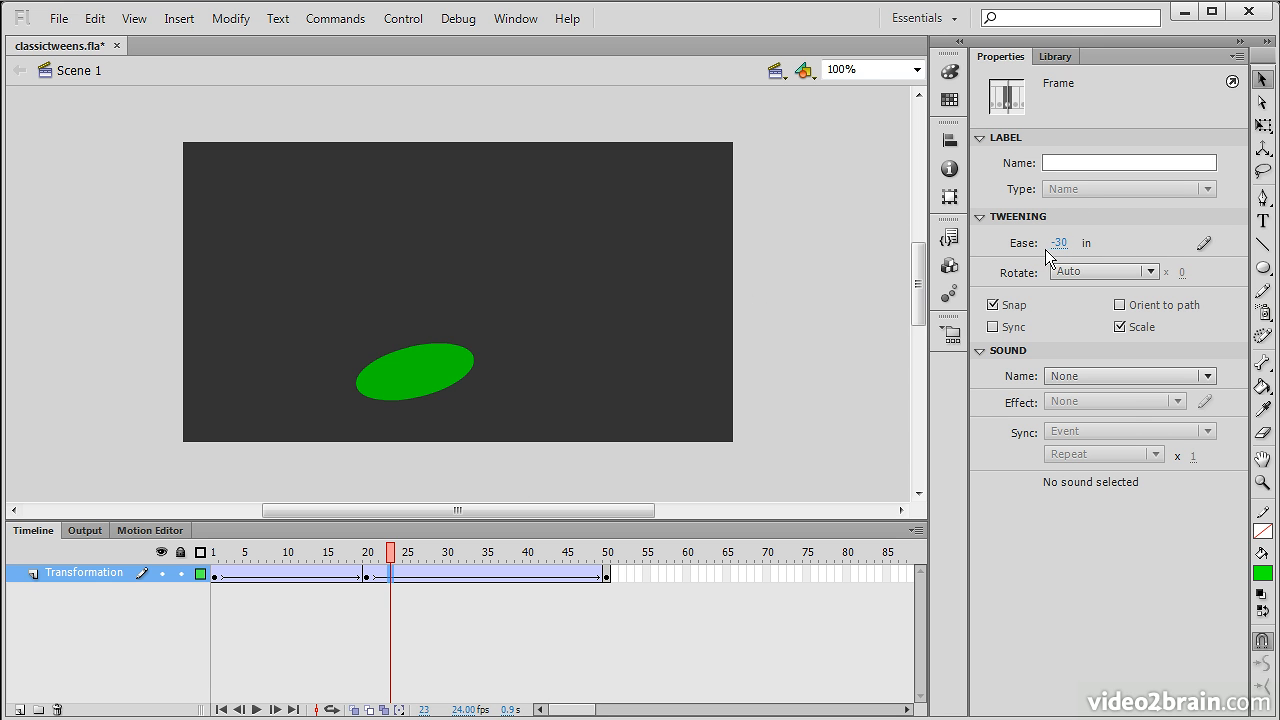
{"action": "left_click", "coordinate": [1204, 245]}
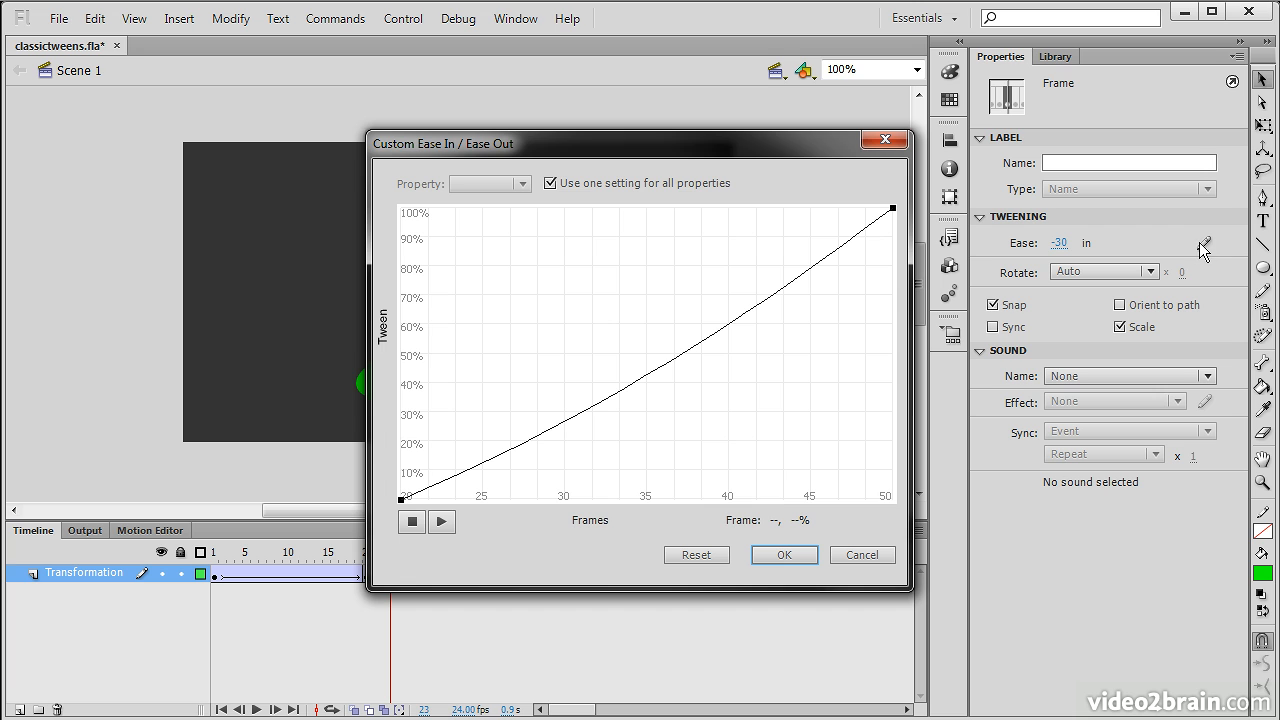
{"action": "left_click", "coordinate": [553, 186]}
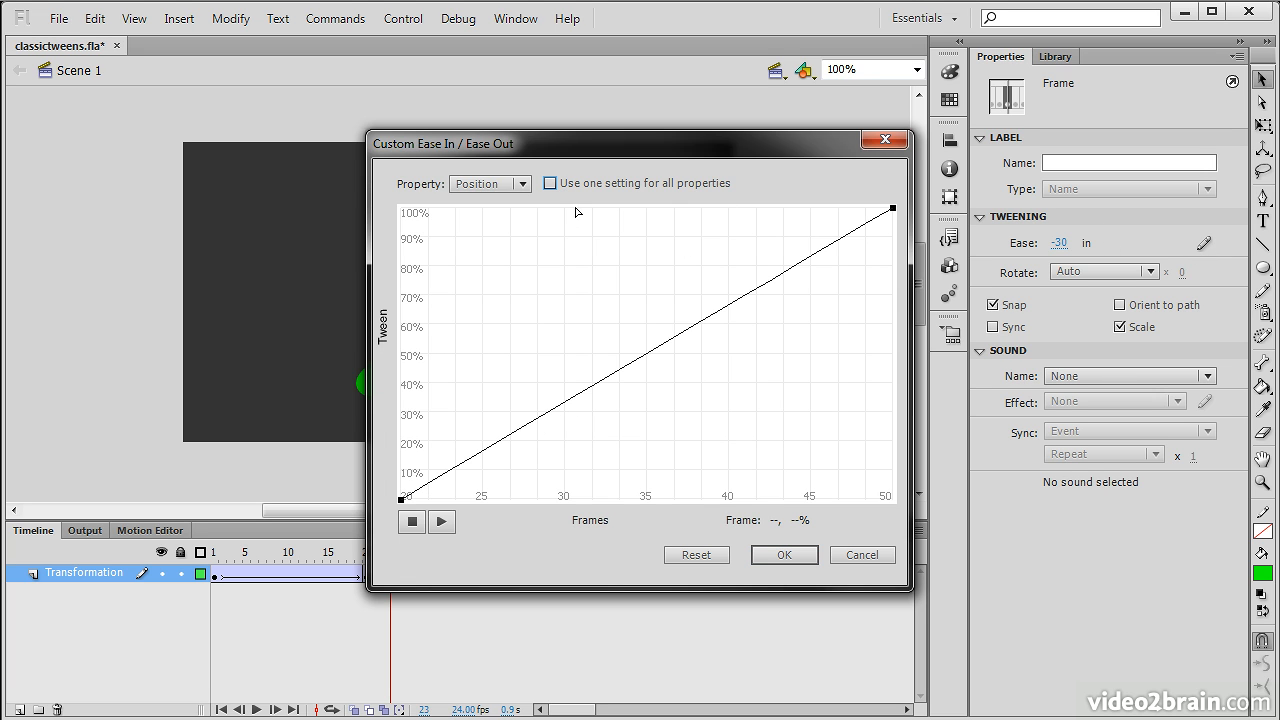
{"action": "left_click", "coordinate": [516, 190]}
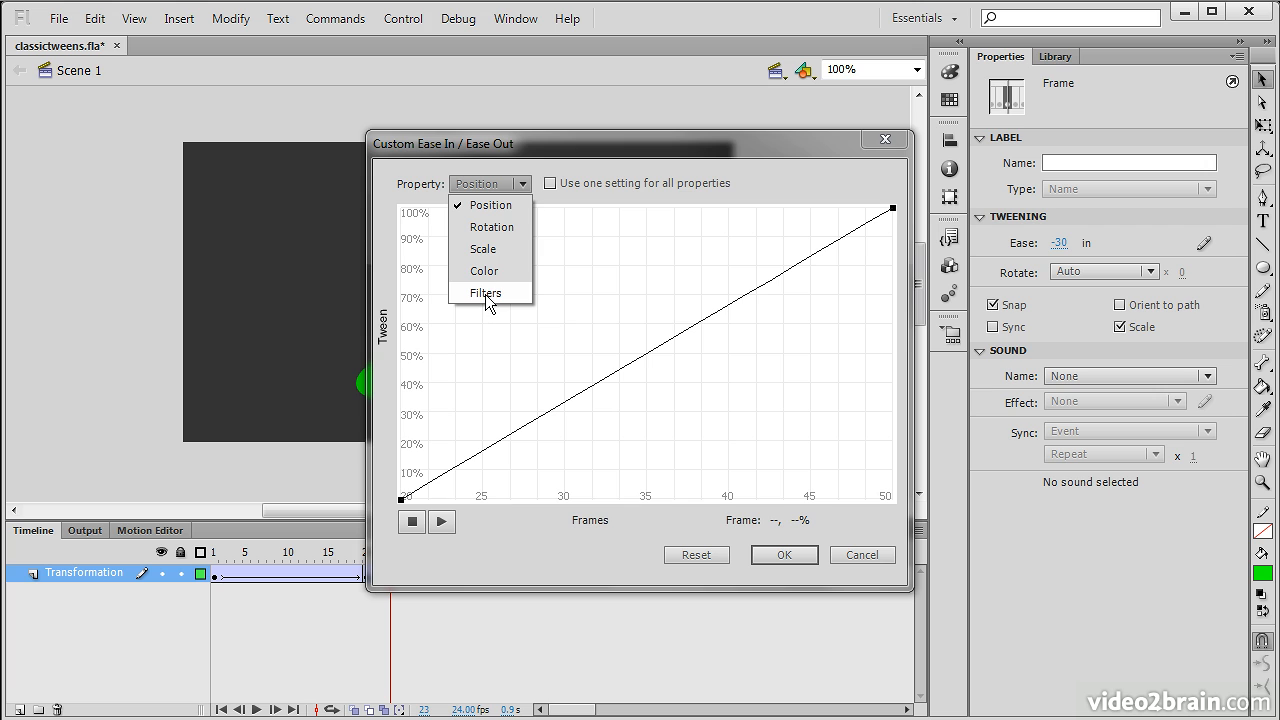
{"action": "left_click", "coordinate": [790, 183]}
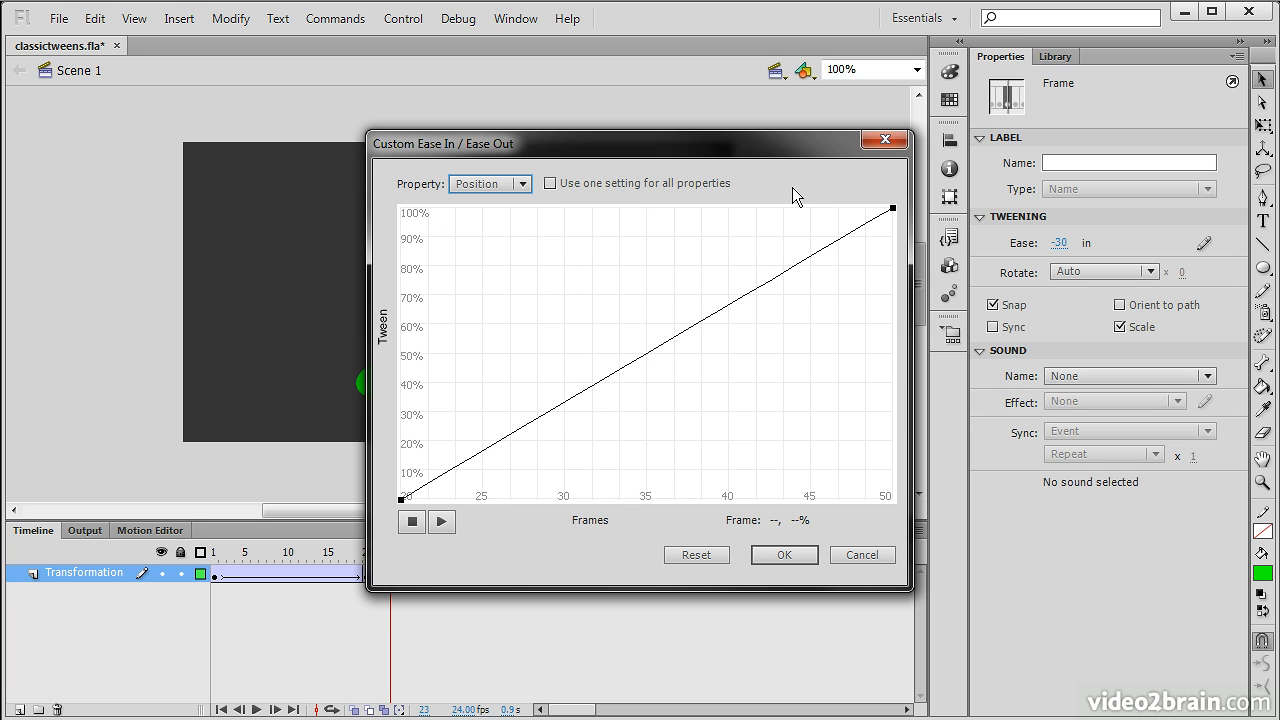
{"action": "left_click", "coordinate": [550, 184]}
Shape the ease curve with a slow start to about 17.5% at frame 32.4 and a steep rise to about 87% near frame 37
{"action": "left_click_drag", "start_coordinate": [690, 146], "coordinate": [921, 119]}
{"action": "left_click_drag", "start_coordinate": [931, 306], "coordinate": [915, 211]}
{"action": "left_click_drag", "start_coordinate": [975, 168], "coordinate": [934, 166]}
{"action": "left_click_drag", "start_coordinate": [796, 350], "coordinate": [894, 372]}
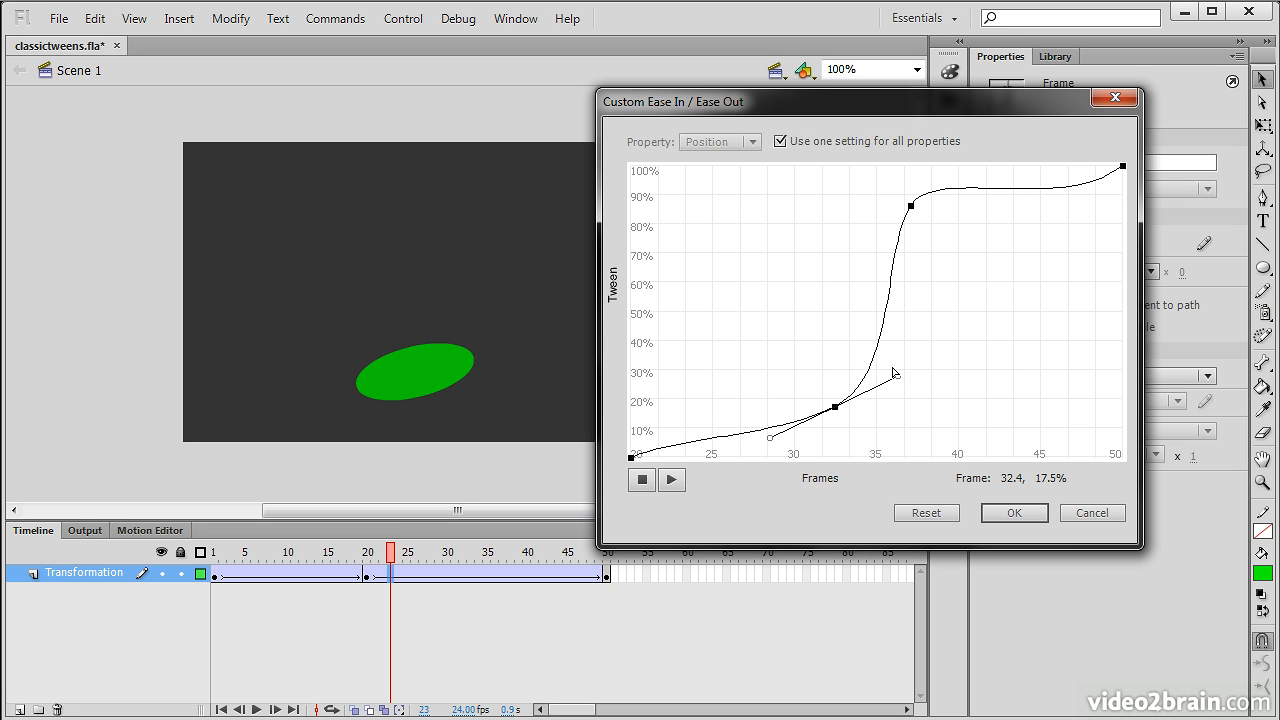
Preview the custom easing on the stage several times with the dialog moved clear of the ball, and apply it to the tween
{"action": "left_click", "coordinate": [660, 481]}
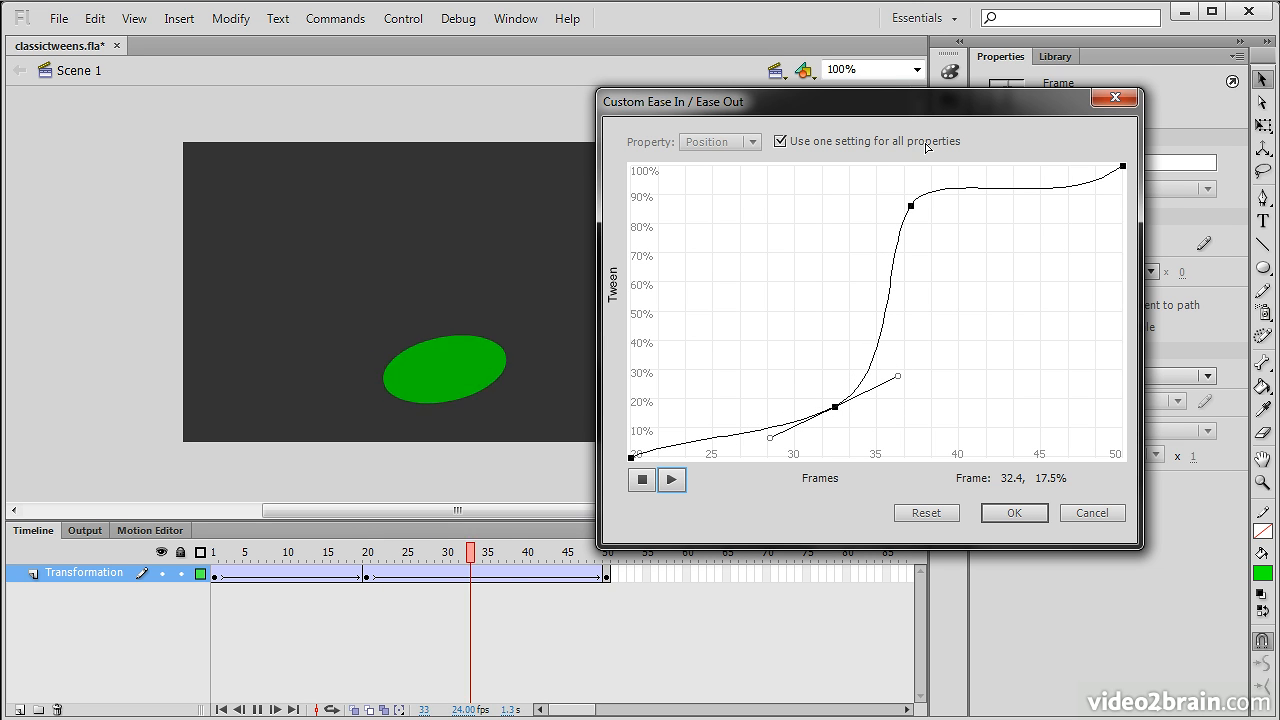
{"action": "left_click_drag", "start_coordinate": [891, 108], "coordinate": [1042, 80]}
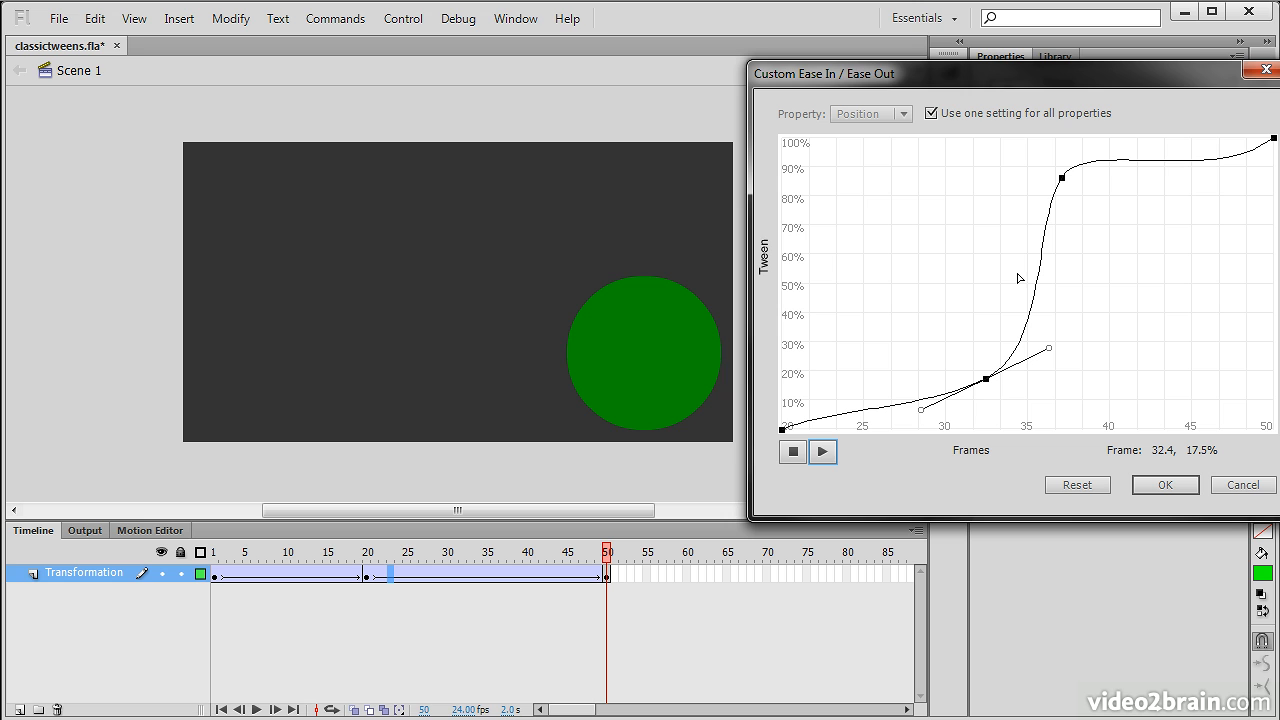
{"action": "left_click", "coordinate": [822, 452]}
{"action": "left_click", "coordinate": [827, 459]}
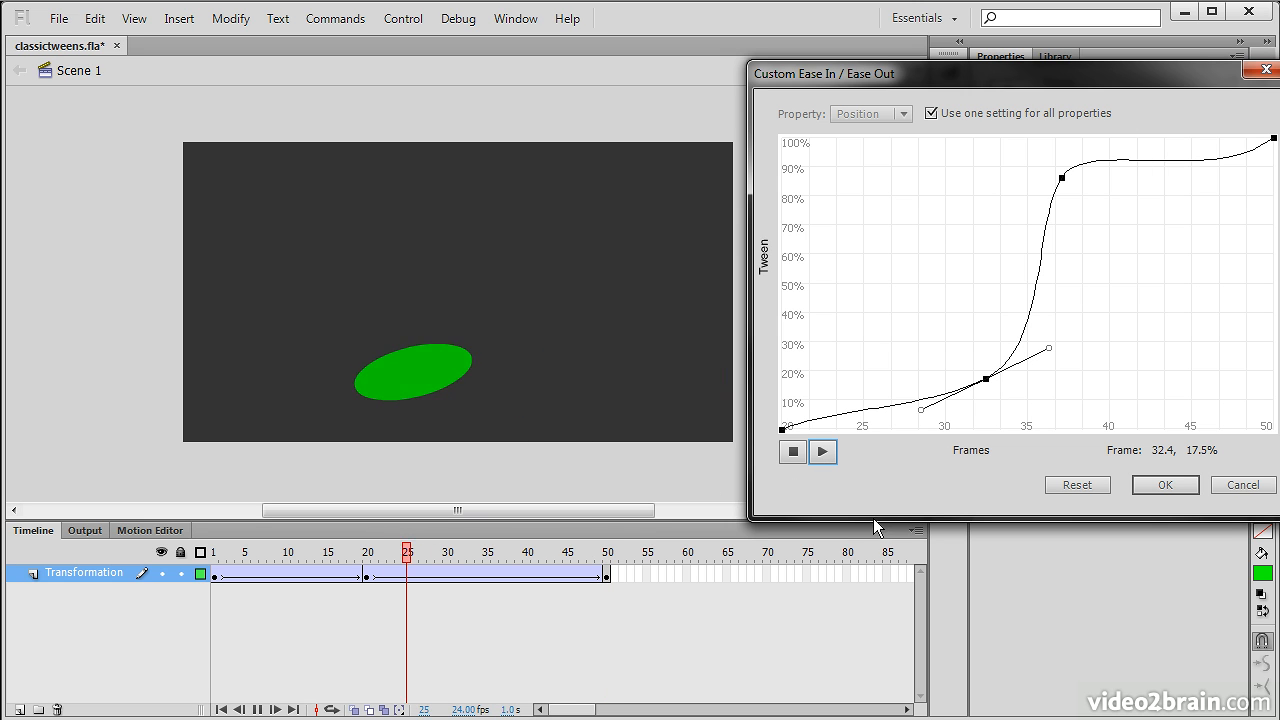
{"action": "left_click", "coordinate": [1147, 484]}
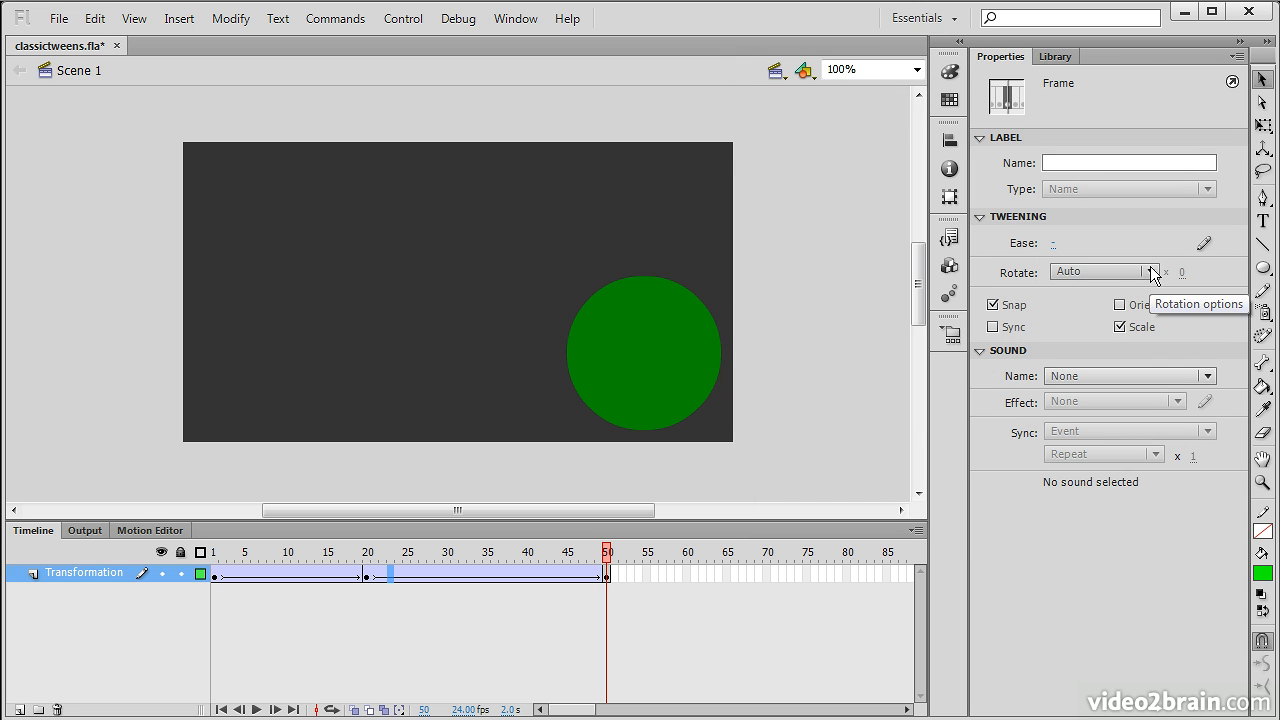
Review the tween's rotation options, leaving them at Auto, and scrub back to frame 23 to check the ball
{"action": "left_click", "coordinate": [1151, 272]}
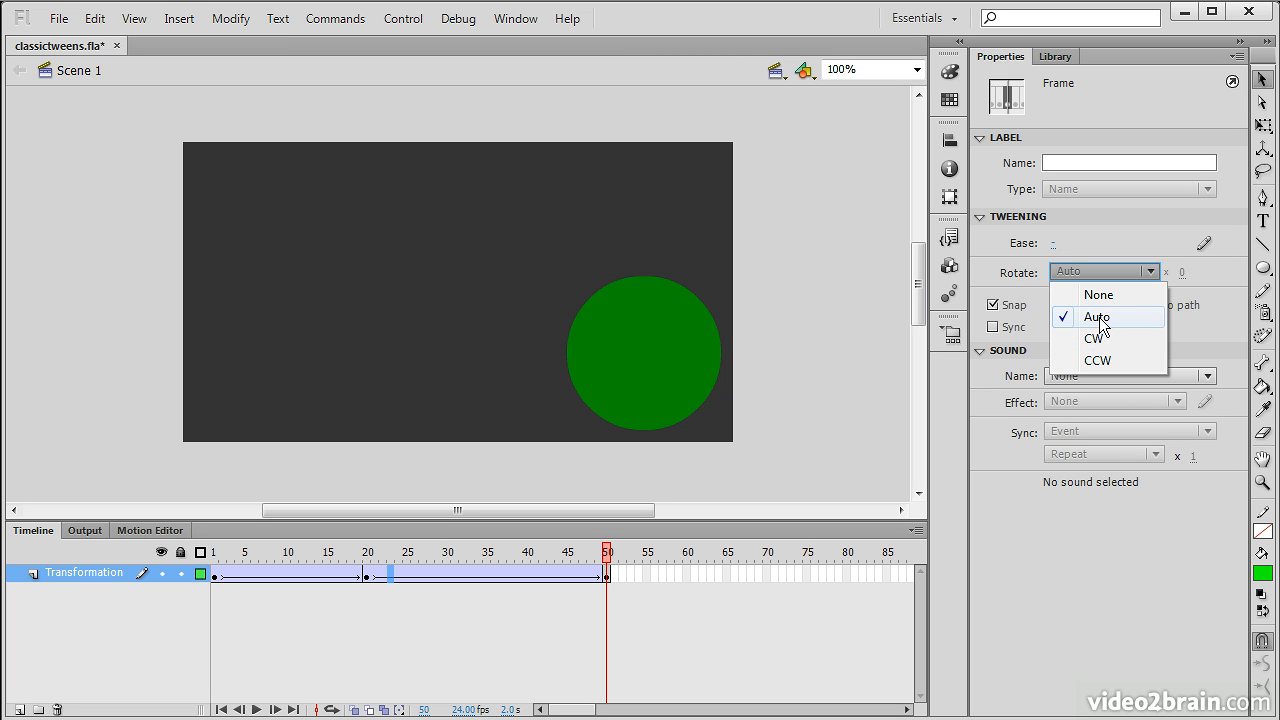
{"action": "left_click", "coordinate": [1220, 324]}
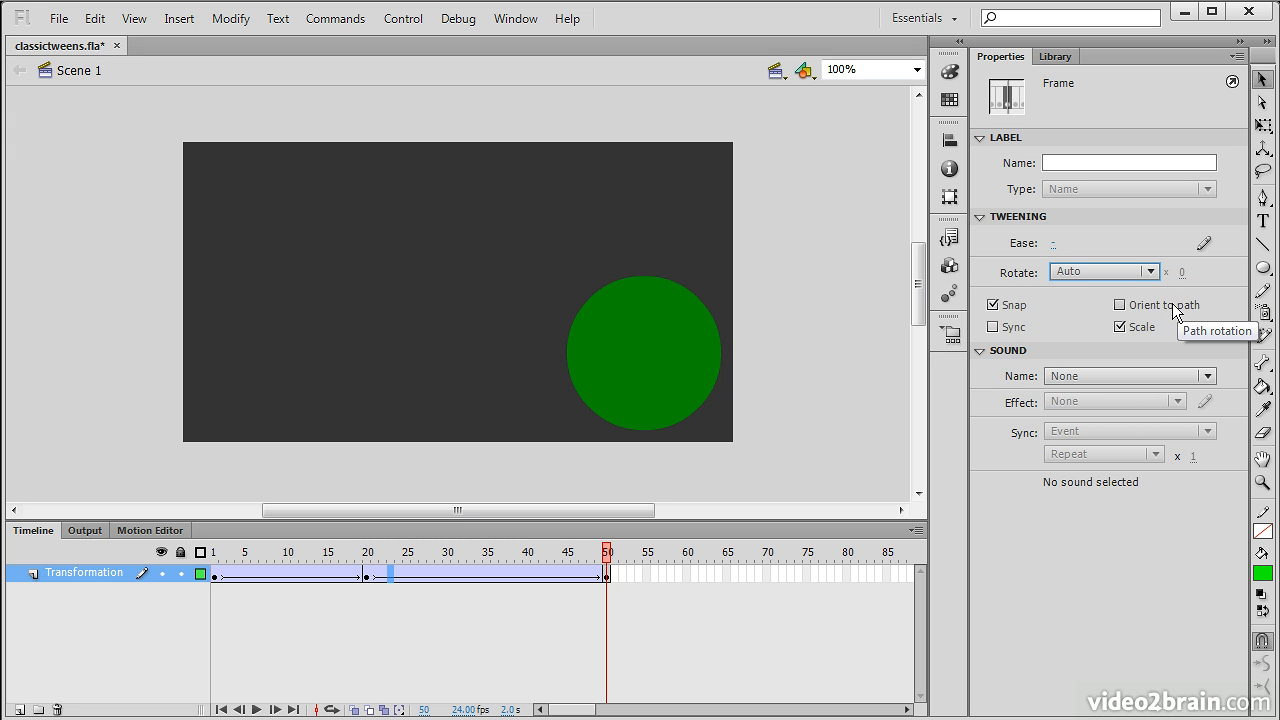
{"action": "left_click", "coordinate": [450, 575]}
{"action": "left_click_drag", "start_coordinate": [453, 551], "coordinate": [390, 545]}
{"action": "left_click", "coordinate": [392, 625]}
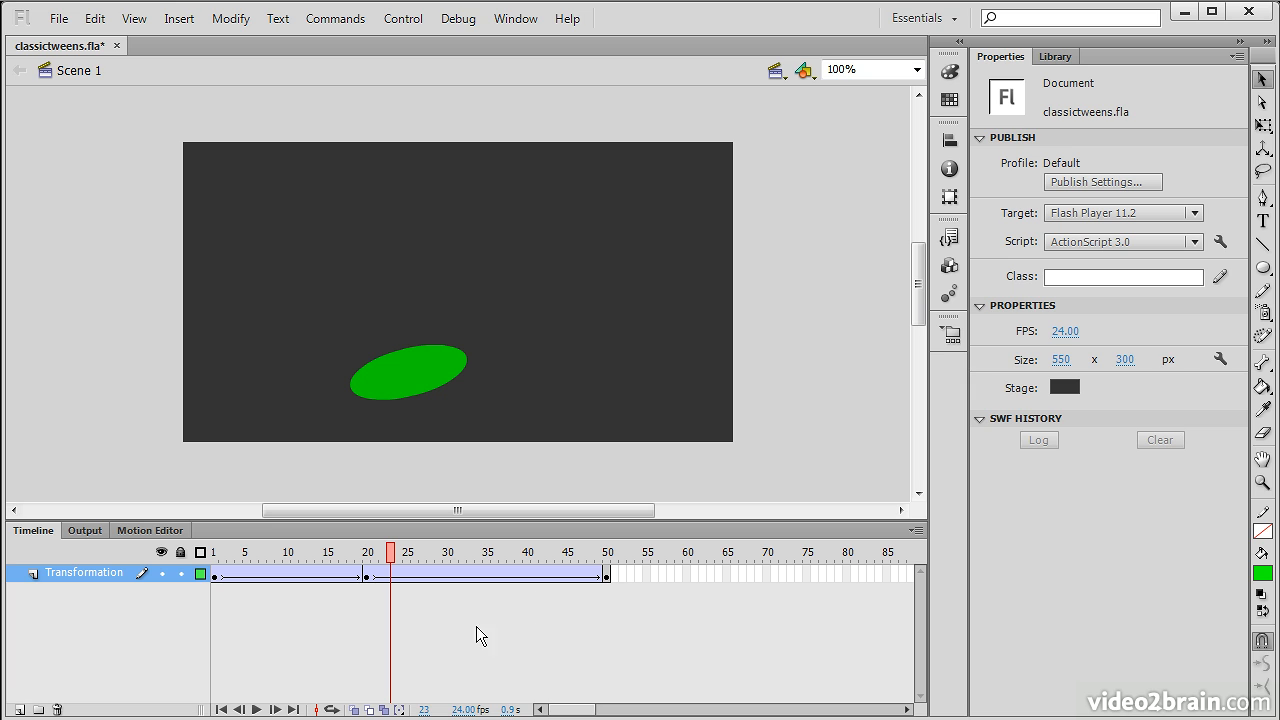